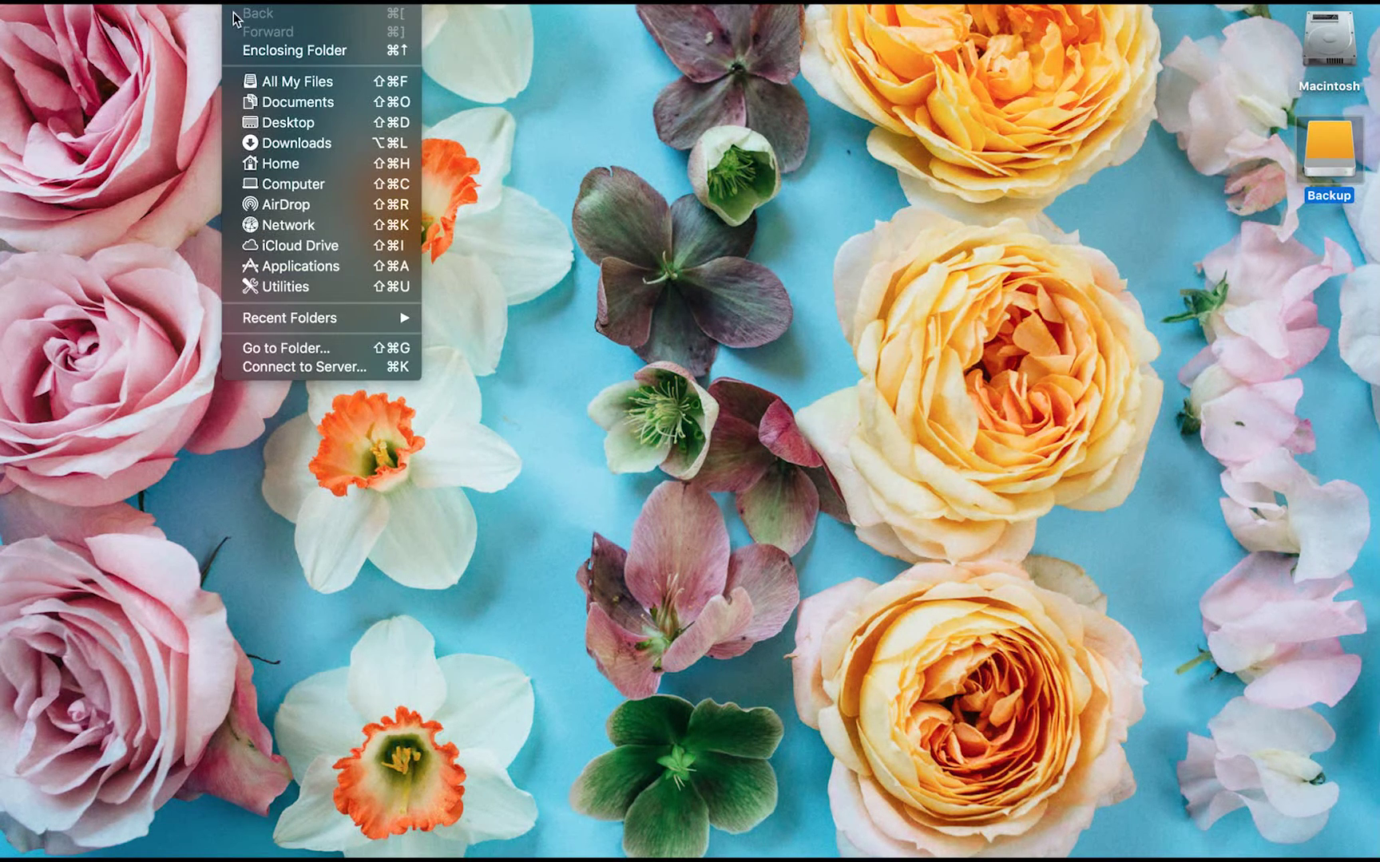
- Launch Disk Utility.app from Finder's Utilities folder
left_click(271, 289)
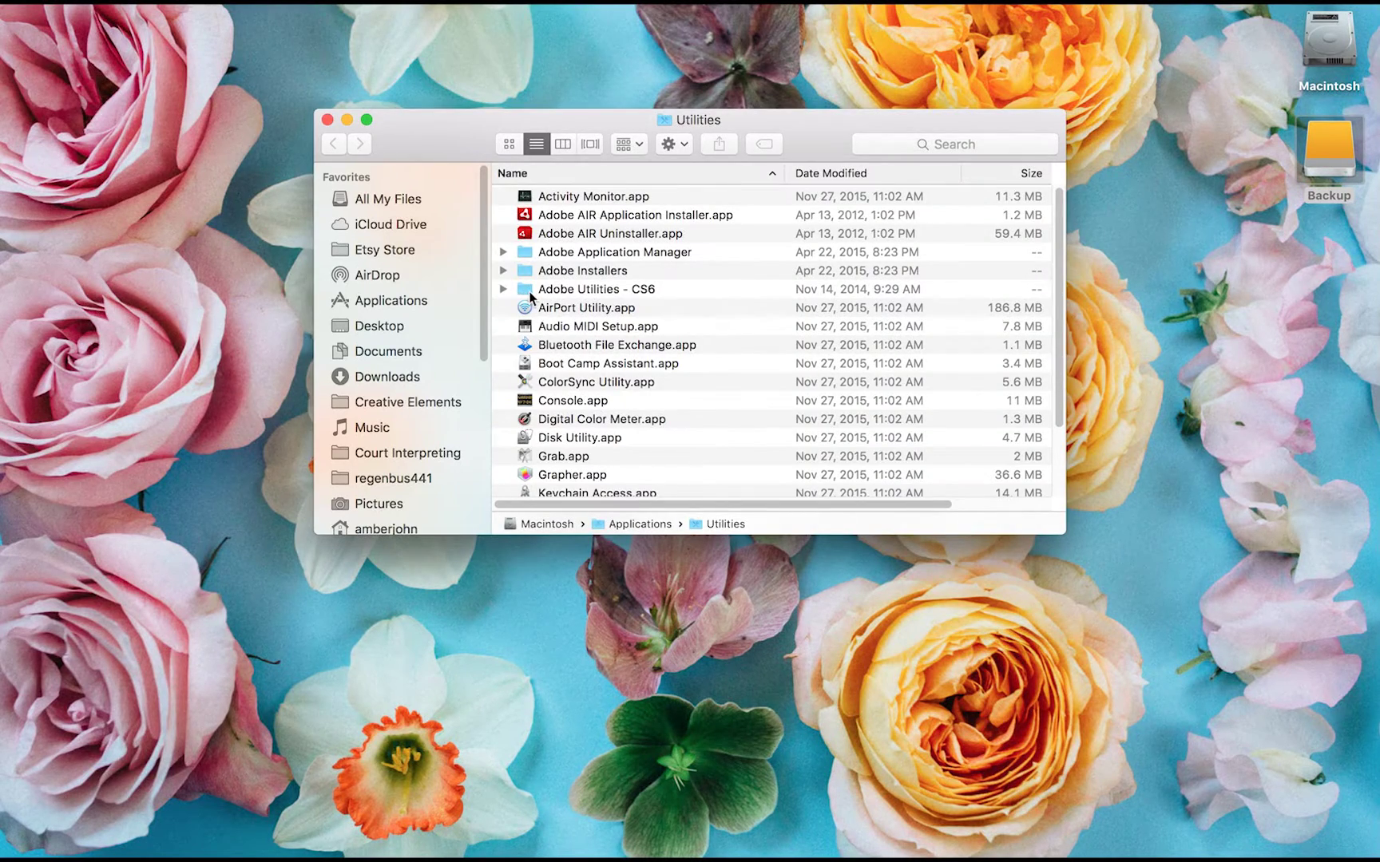
scroll(531, 297, "down", 5)
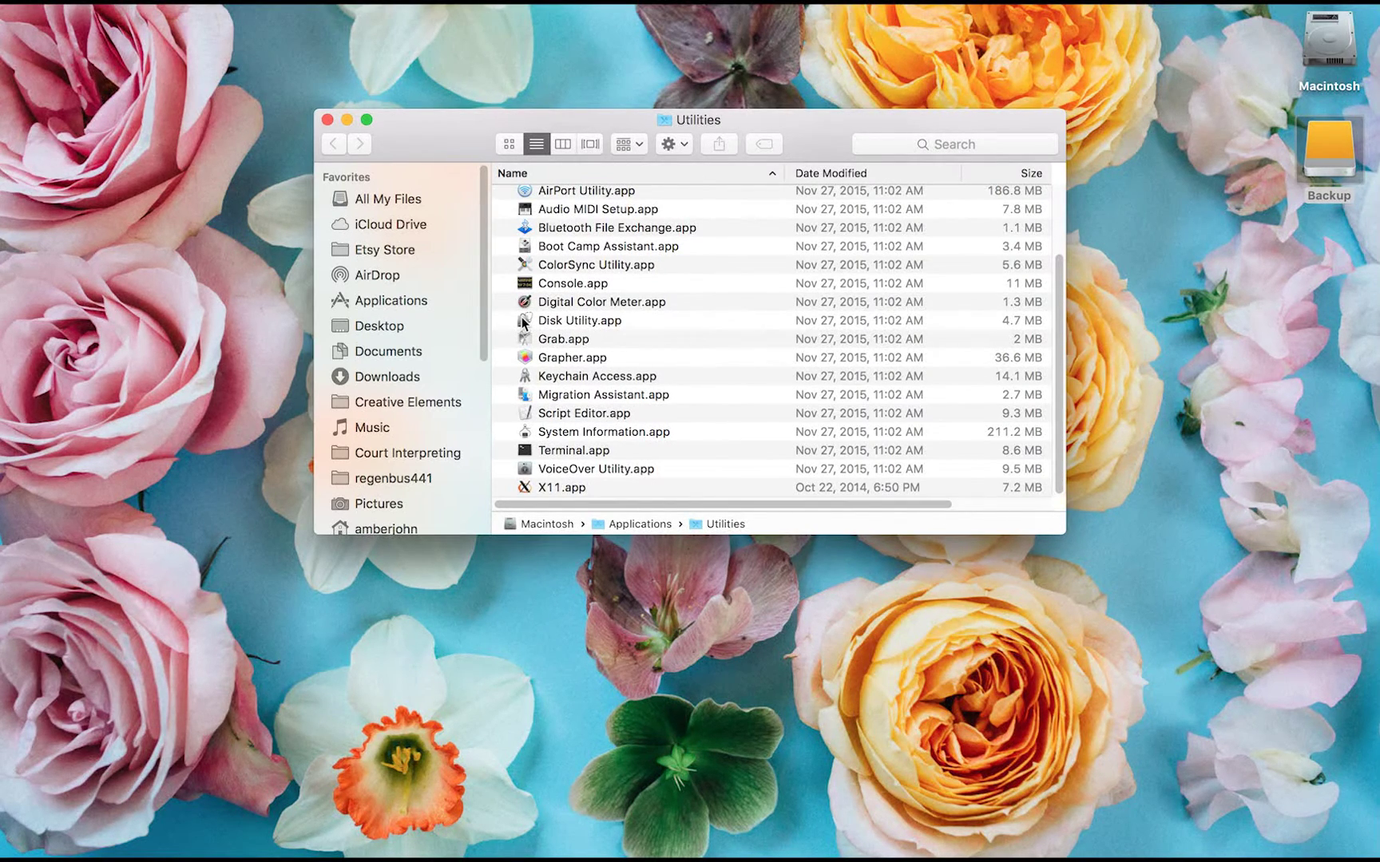
double_click(522, 318)
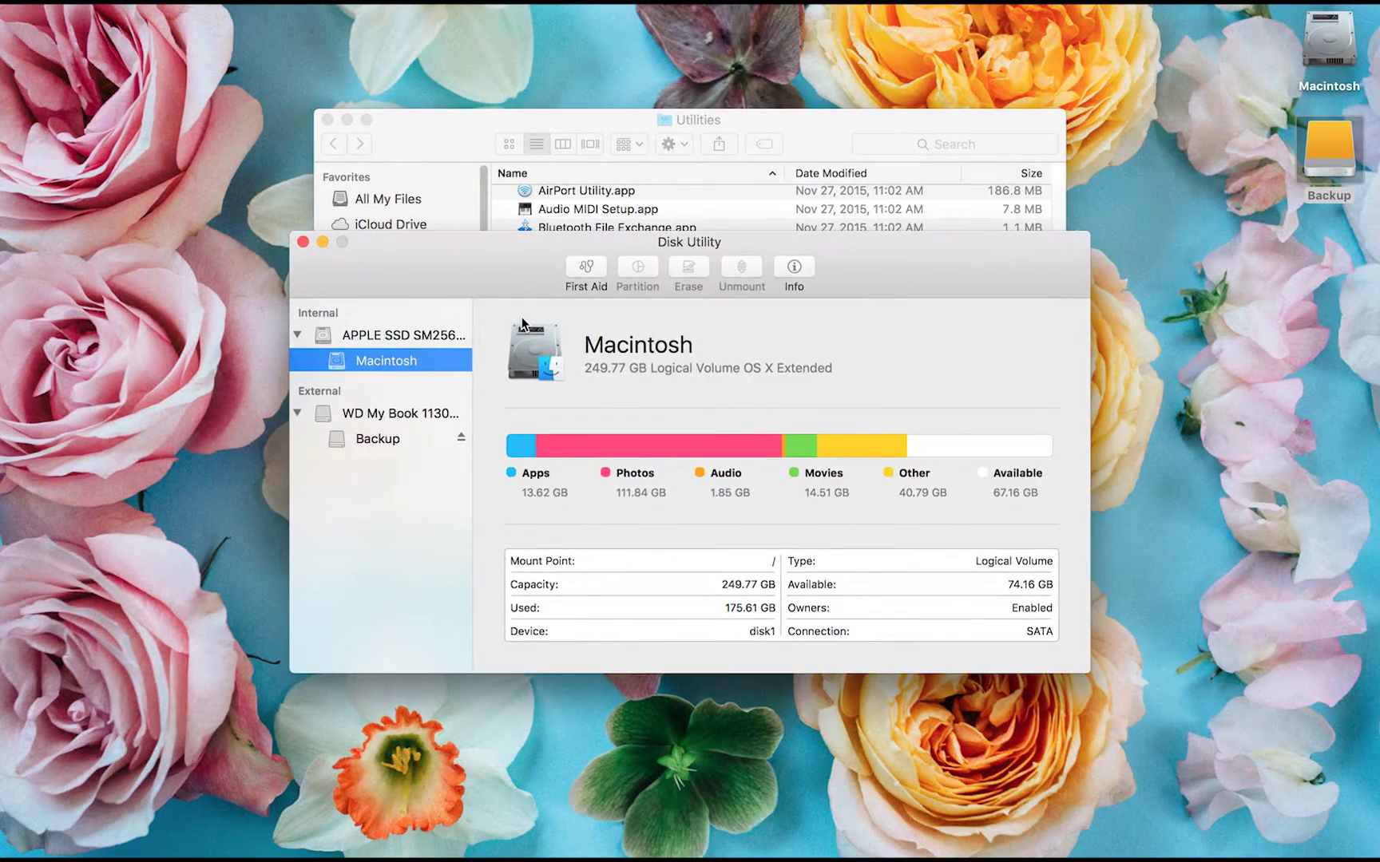
- Close the Utilities window, move Disk Utility up, and select the WD My Book 1130 Media disk
left_click(327, 120)
left_click_drag(425, 268, 413, 115)
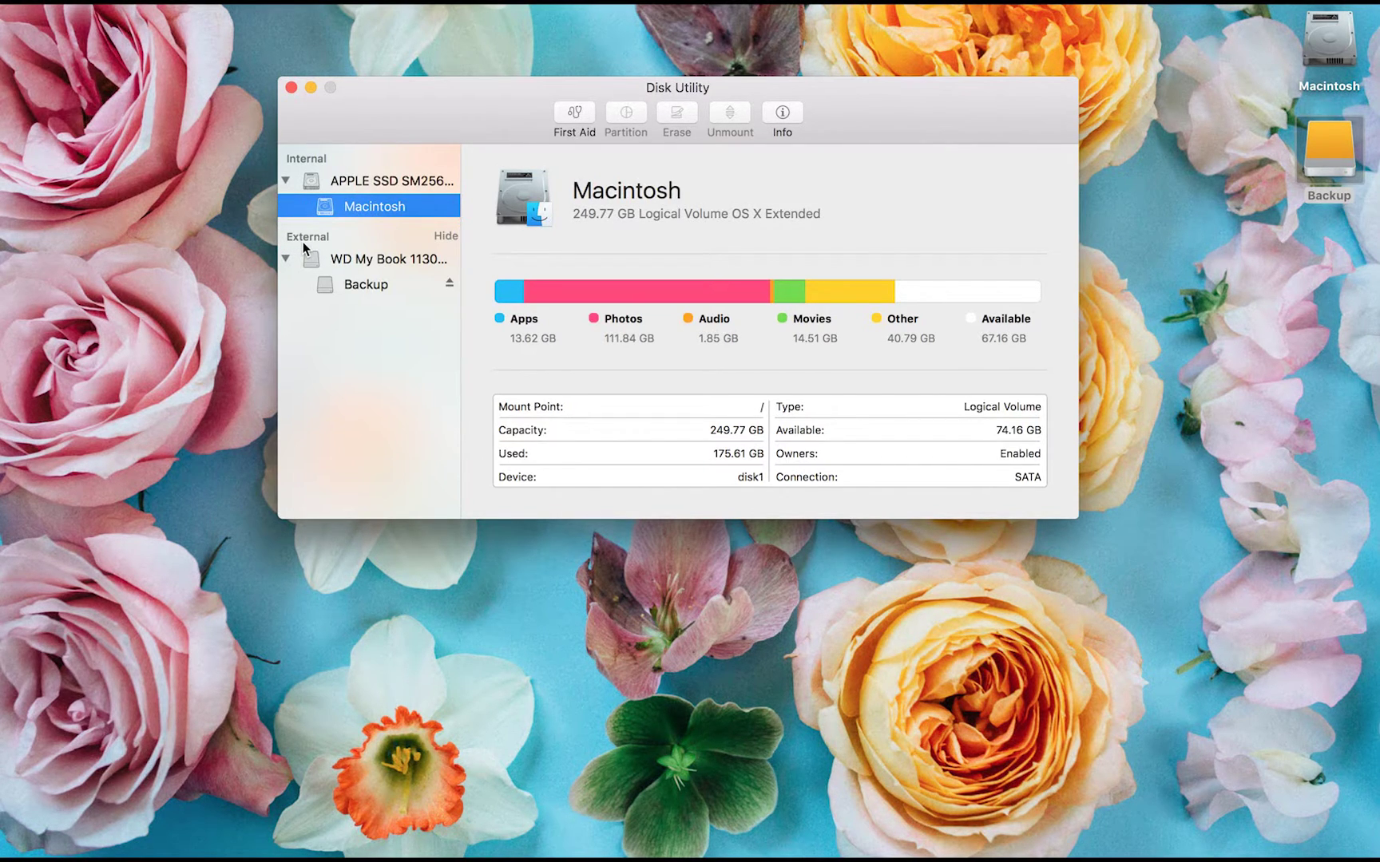
left_click(316, 259)
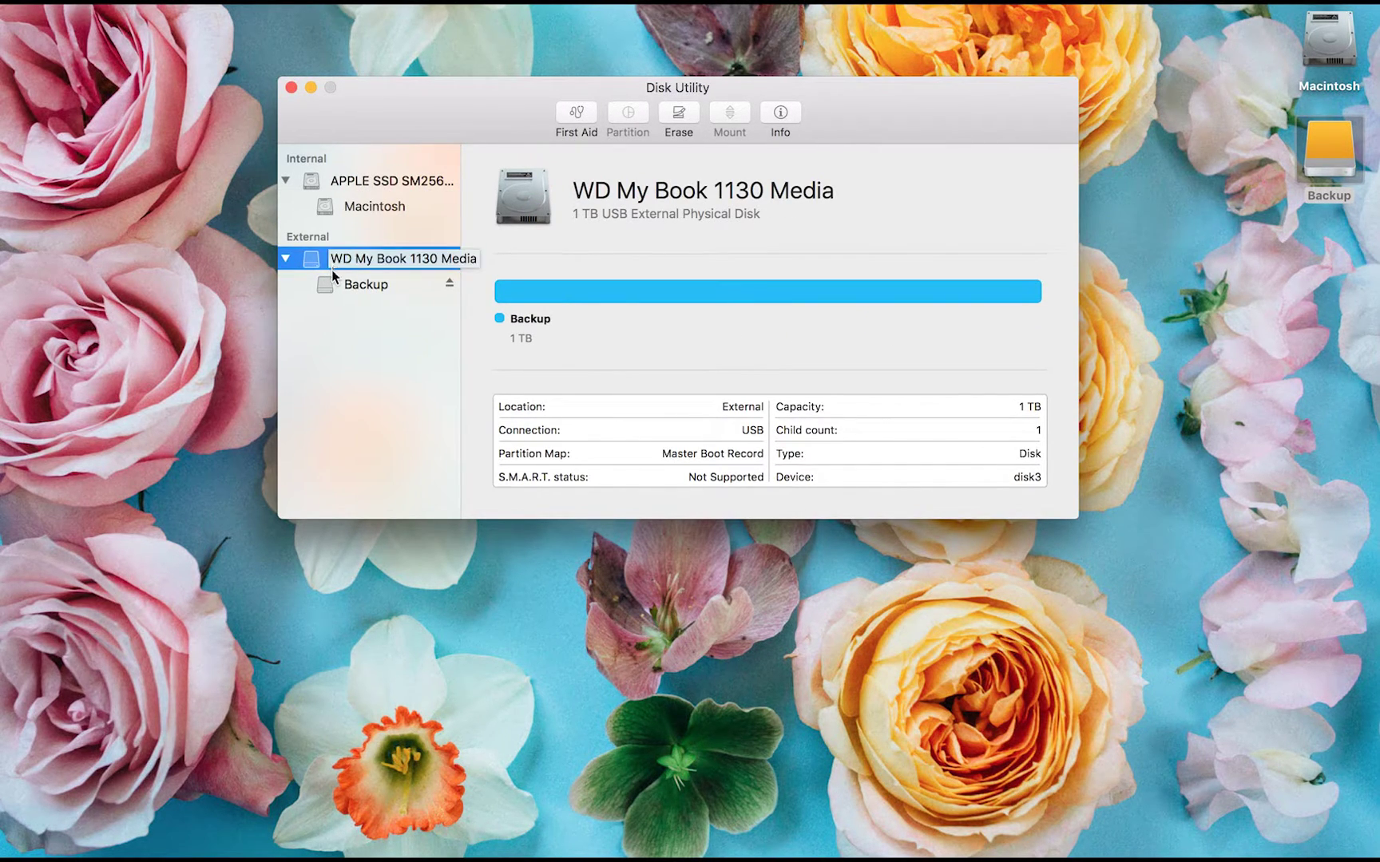
- Erase the WD My Book disk under a new backup name as OS X Extended (Journaled), GUID Partition Map
left_click(688, 113)
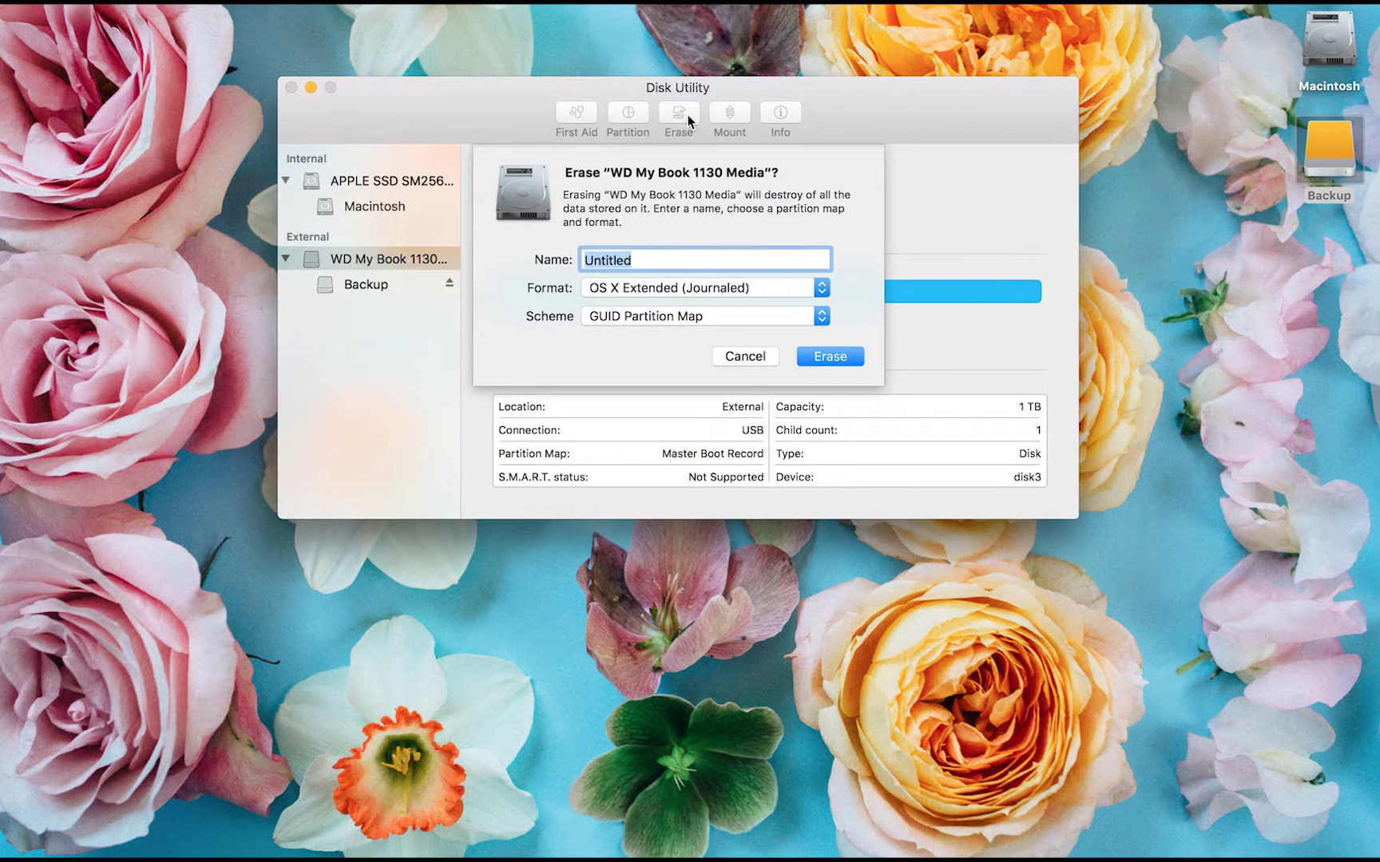
type("Amber's Backup")
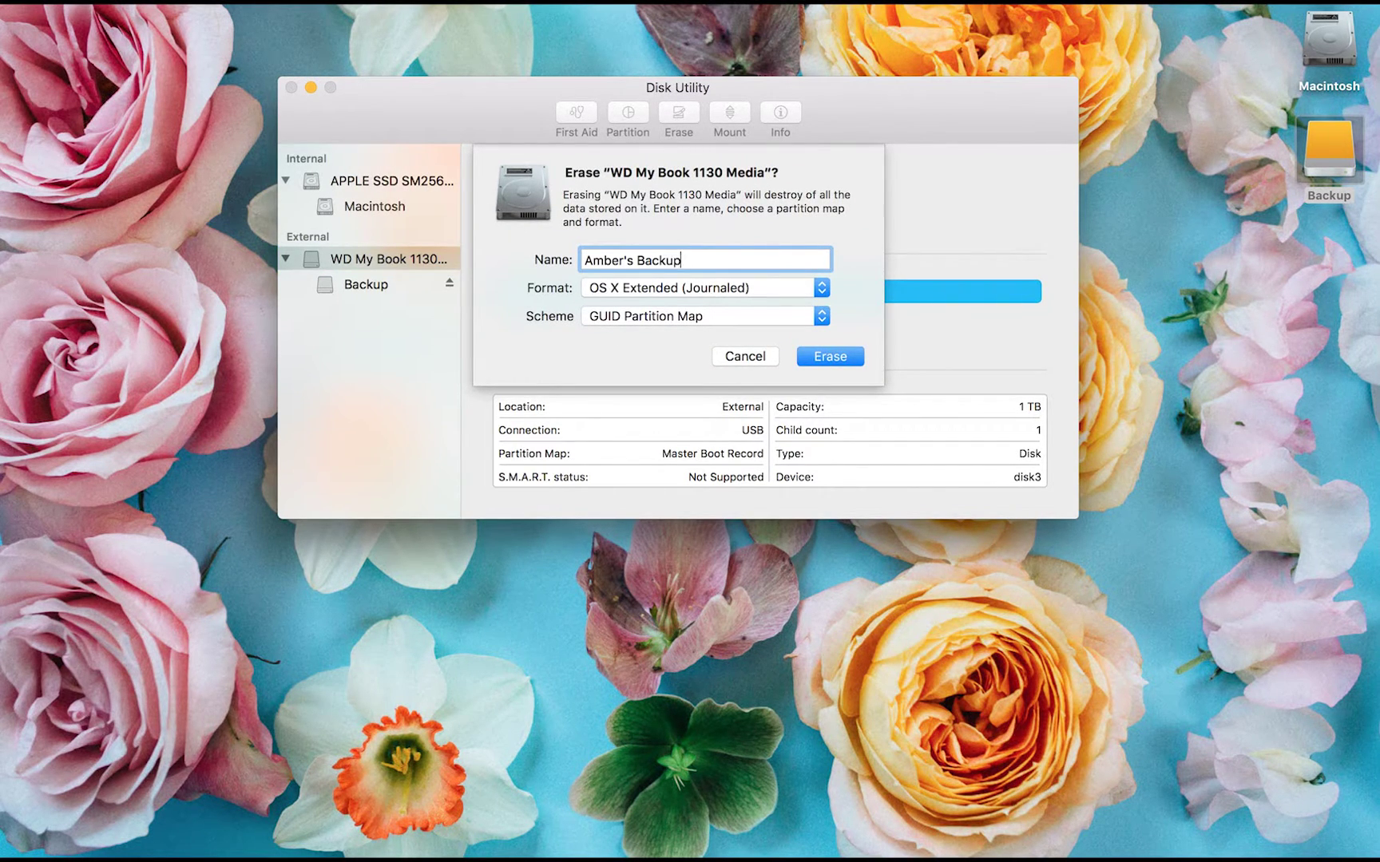
left_click(825, 359)
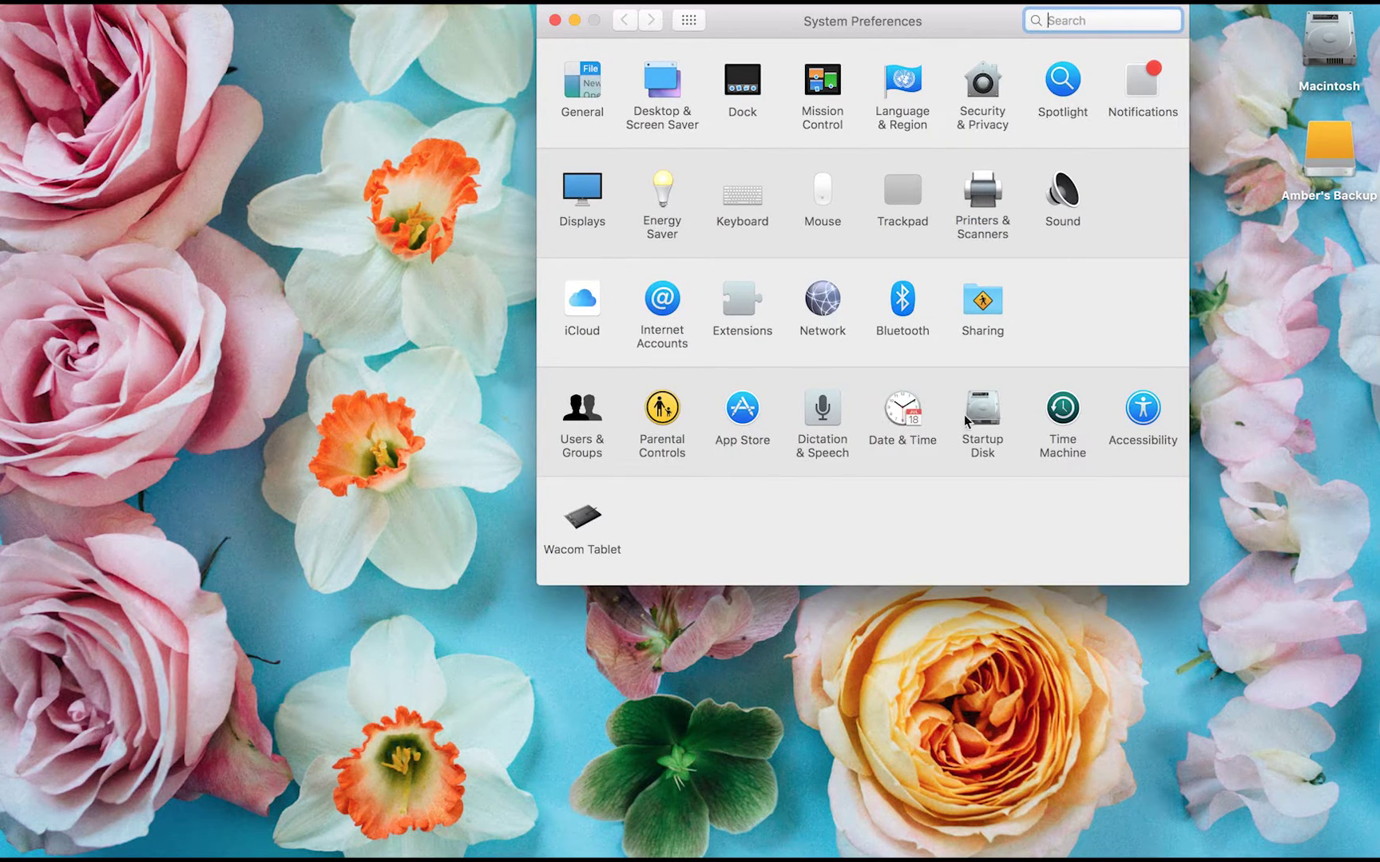
- Open the Time Machine pane in System Preferences
left_click(1067, 413)
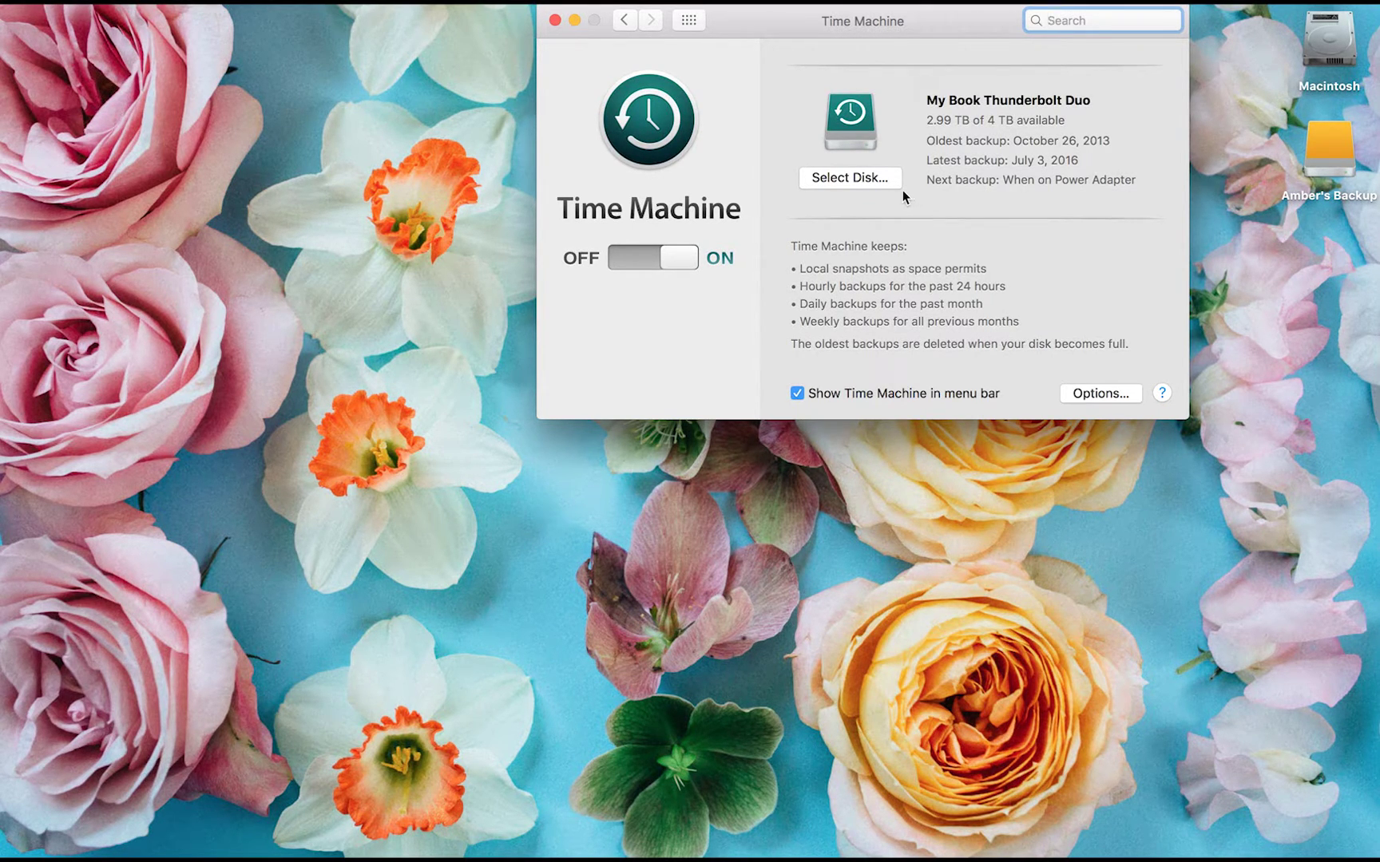
- Add the newly erased disk for backups and keep using both it and My Book Thunderbolt Duo
left_click(864, 177)
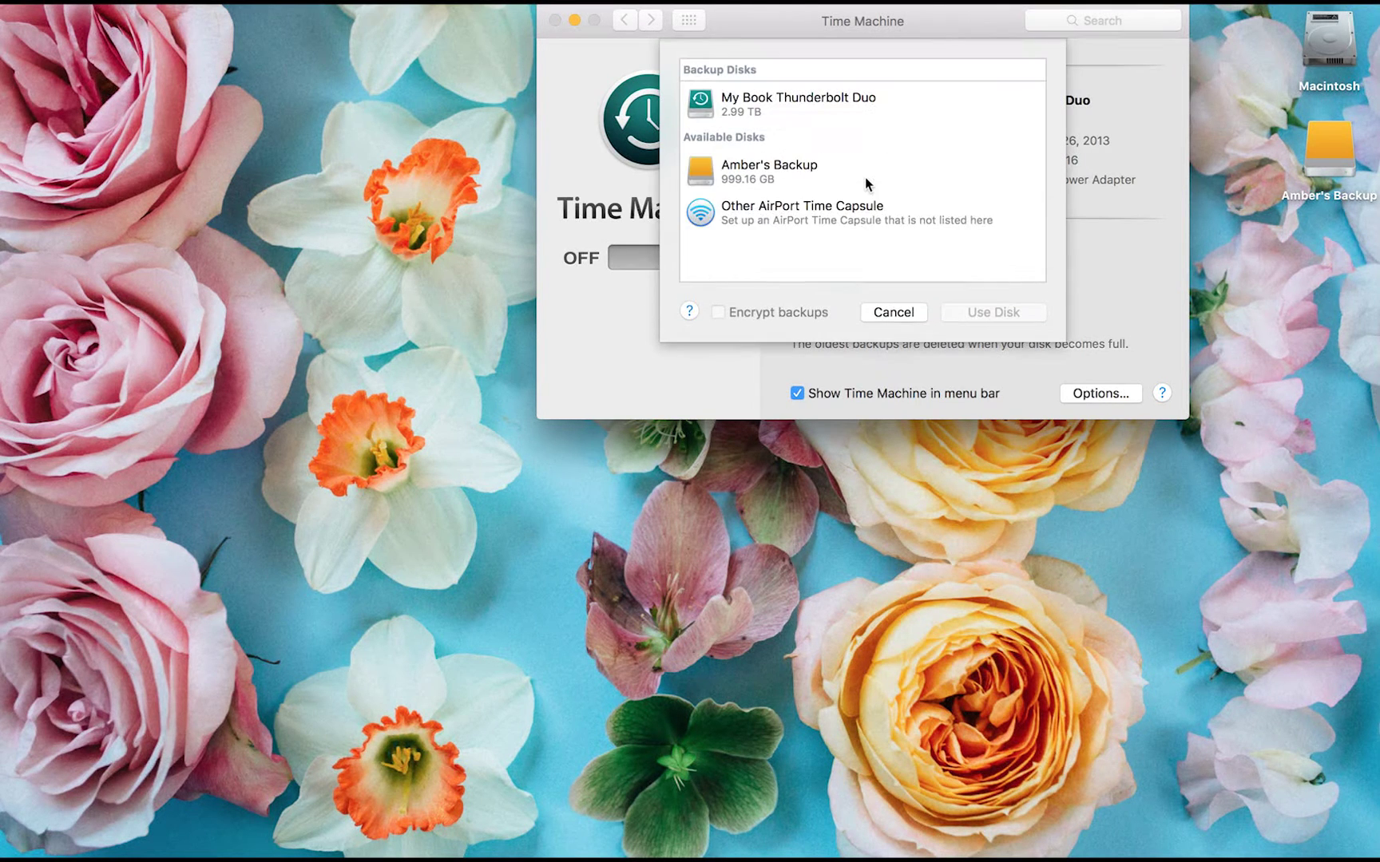
left_click(781, 171)
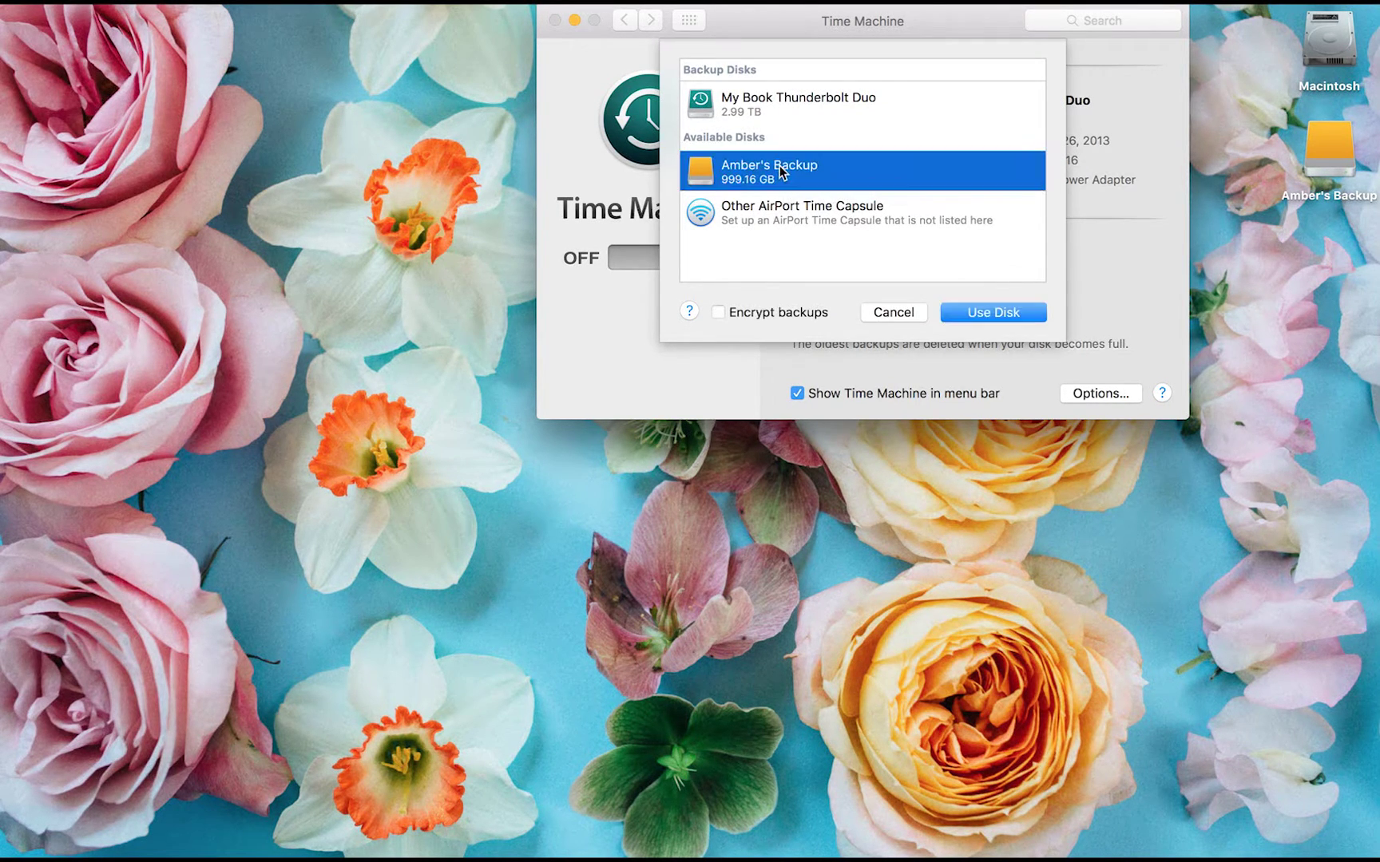
left_click(995, 316)
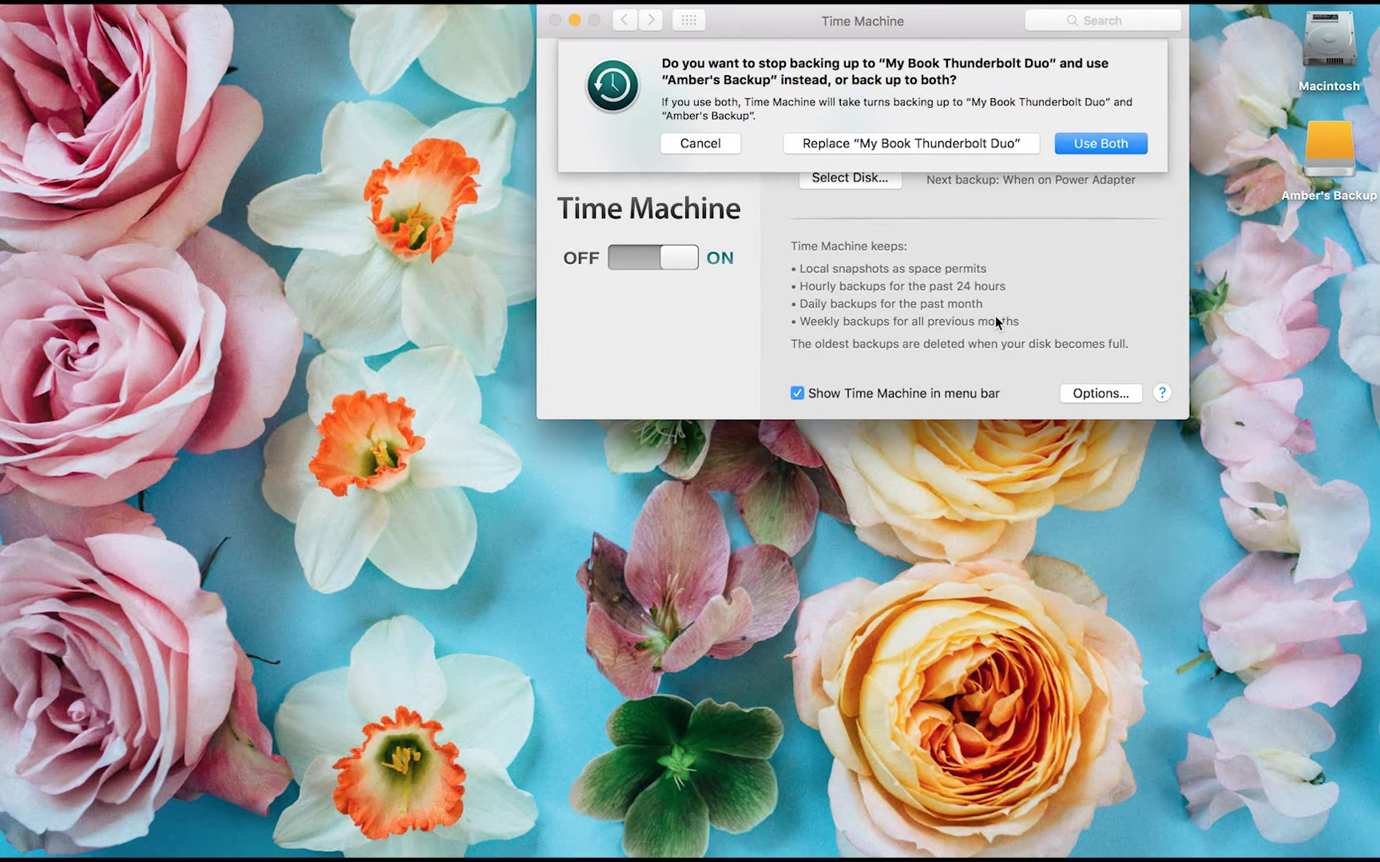
left_click(1089, 142)
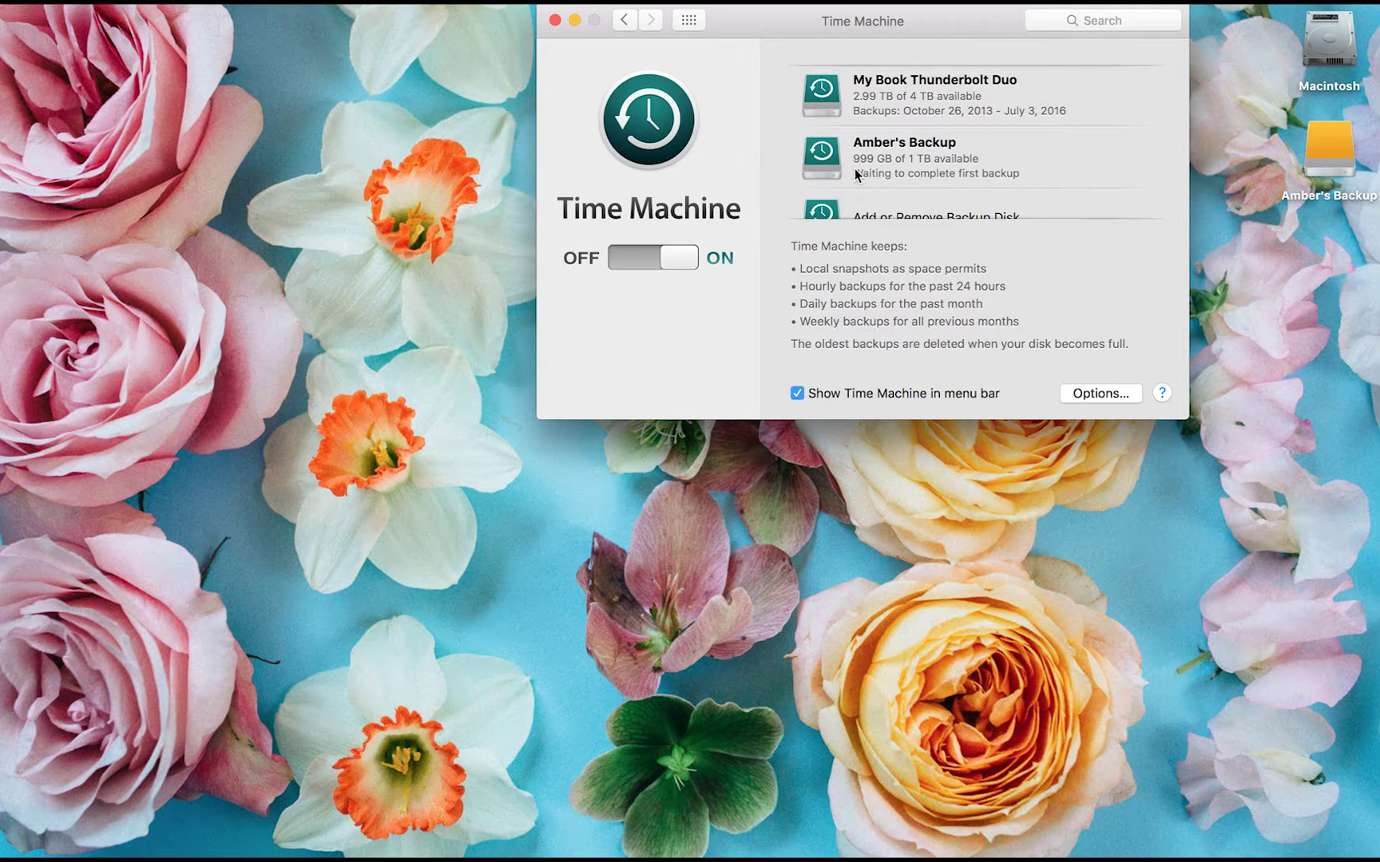
scroll(859, 171, "down", 2)
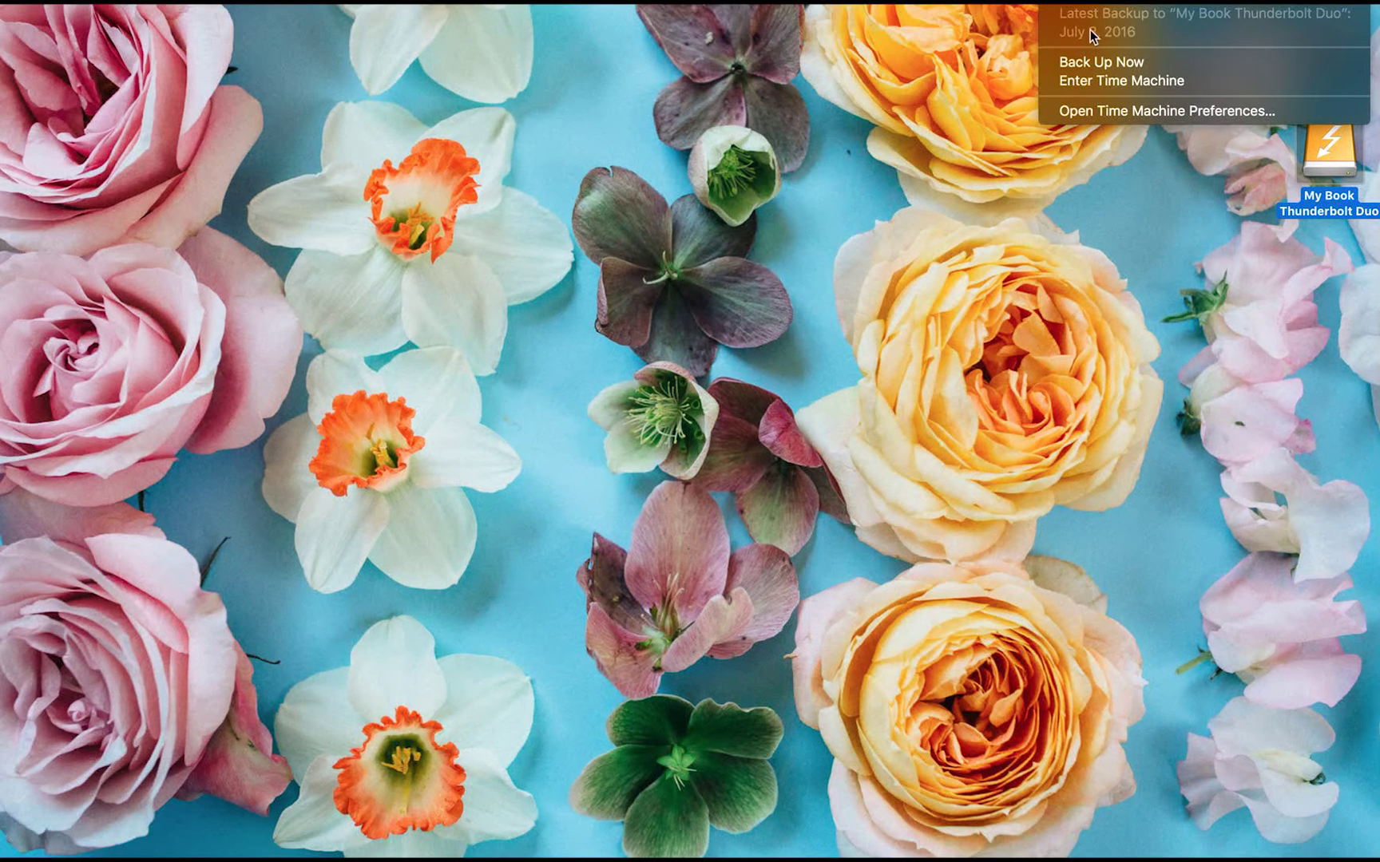
- Enter Time Machine and browse to the Downloads folder
left_click(1165, 79)
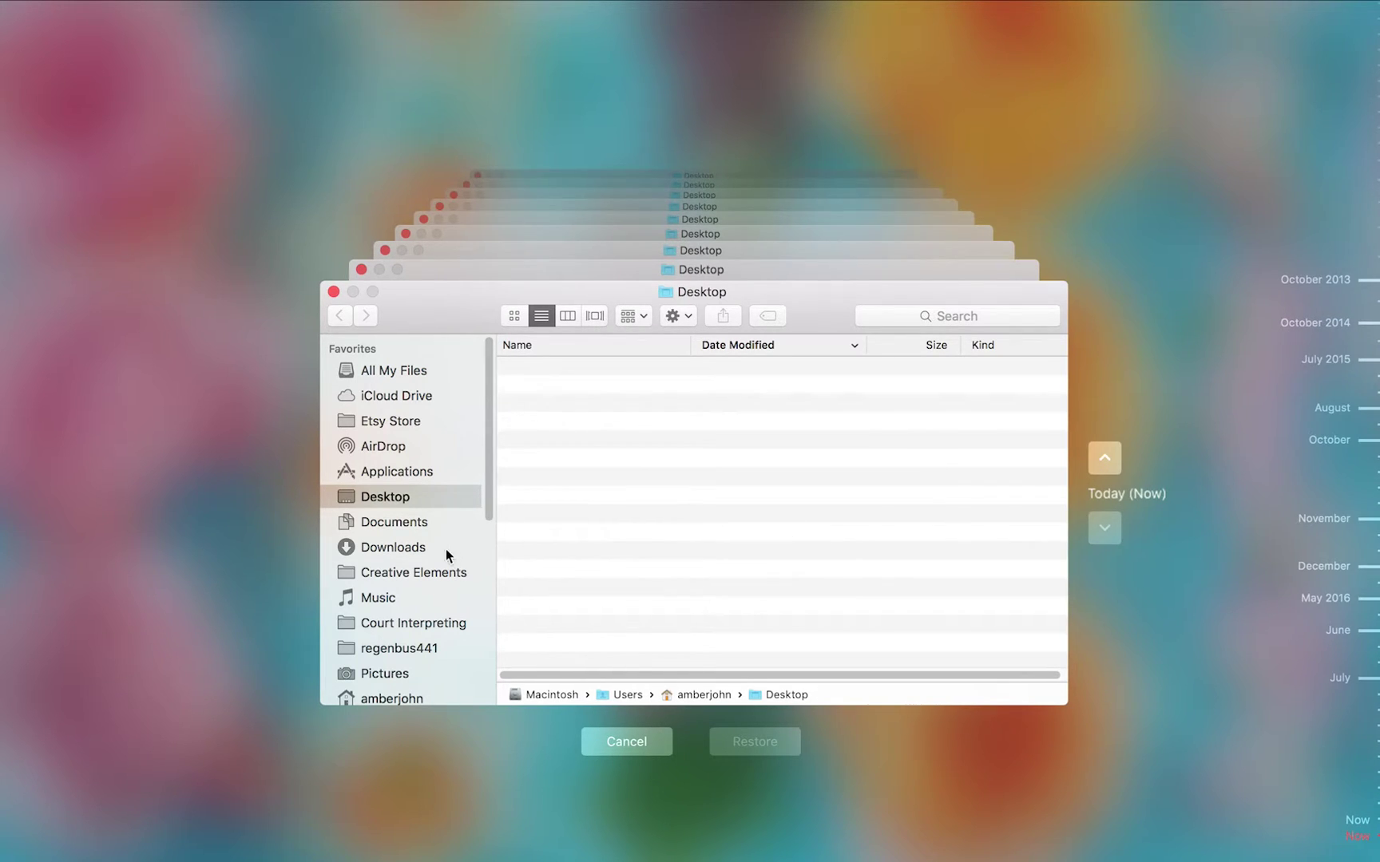
scroll(446, 549, "down", 4)
scroll(445, 549, "down", 8)
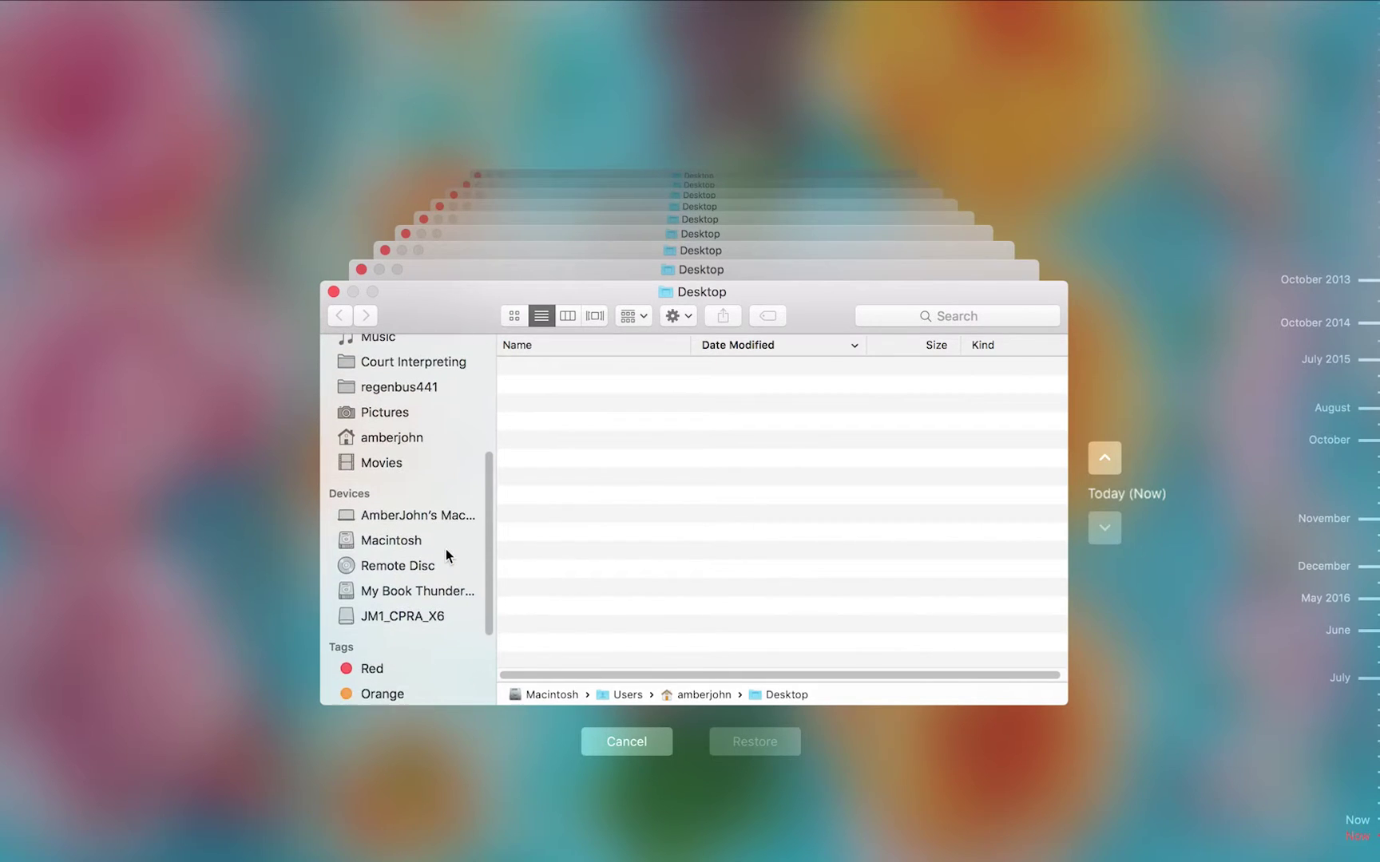
scroll(446, 548, "up", 8)
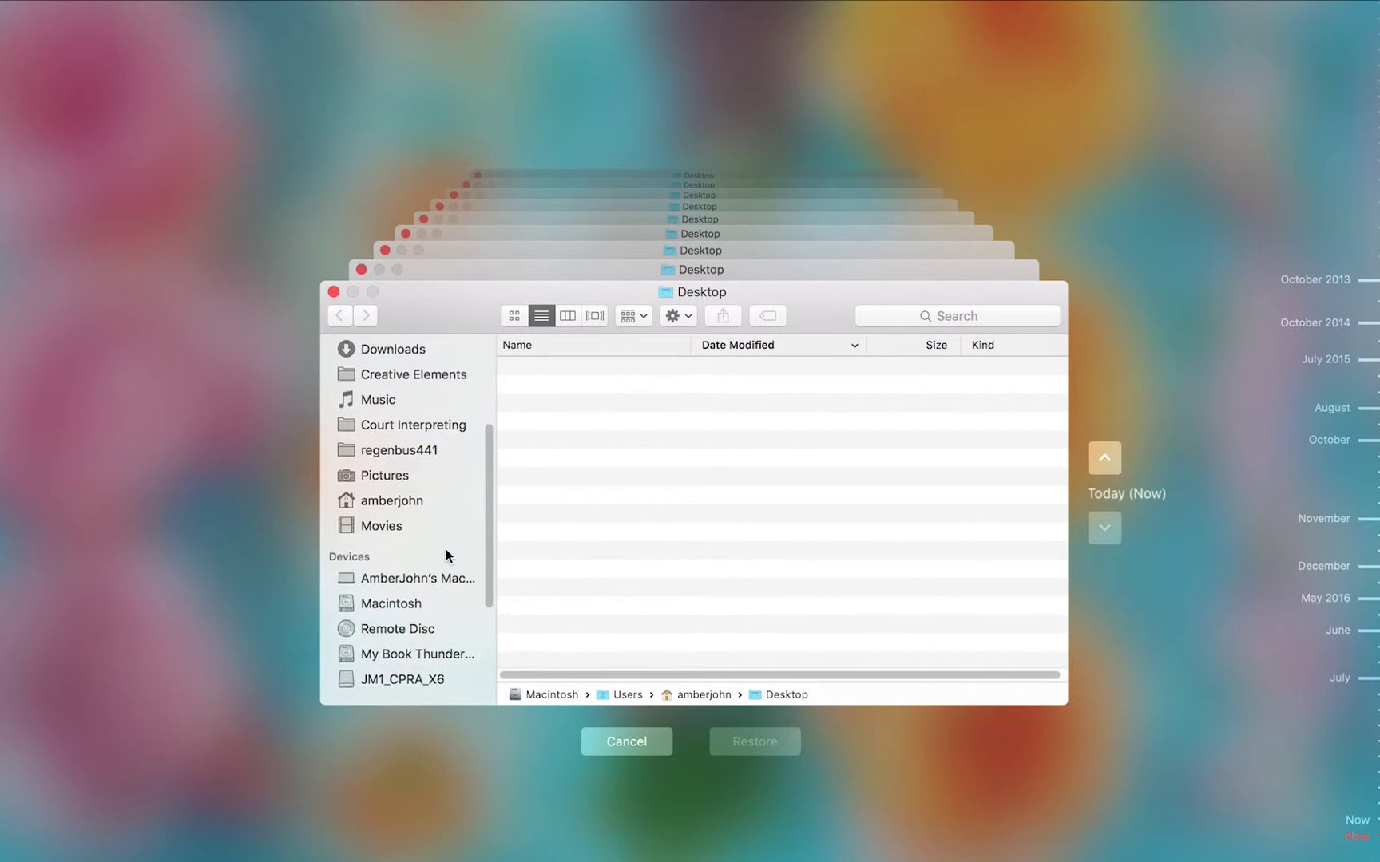
scroll(445, 549, "up", 2)
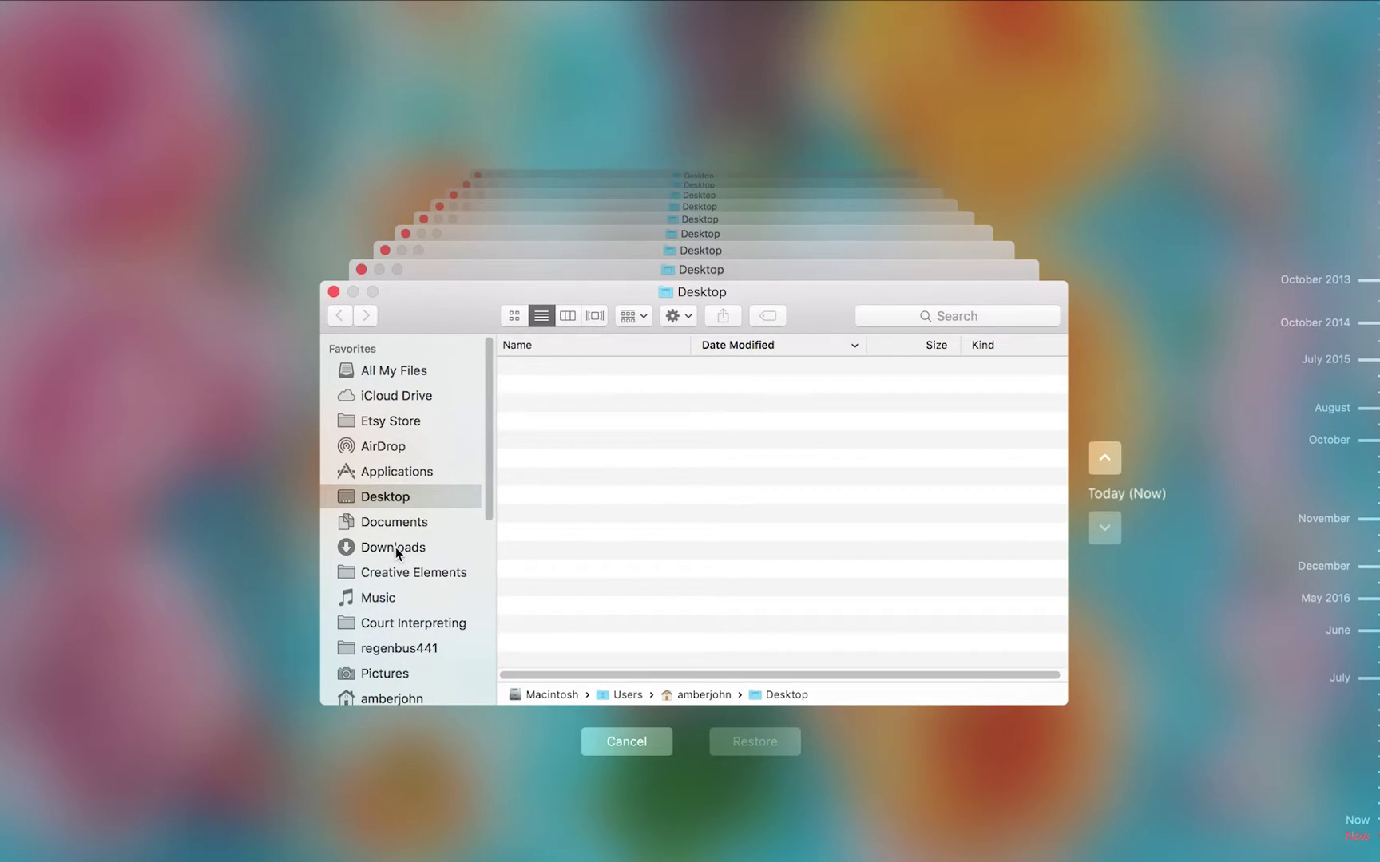
left_click(397, 549)
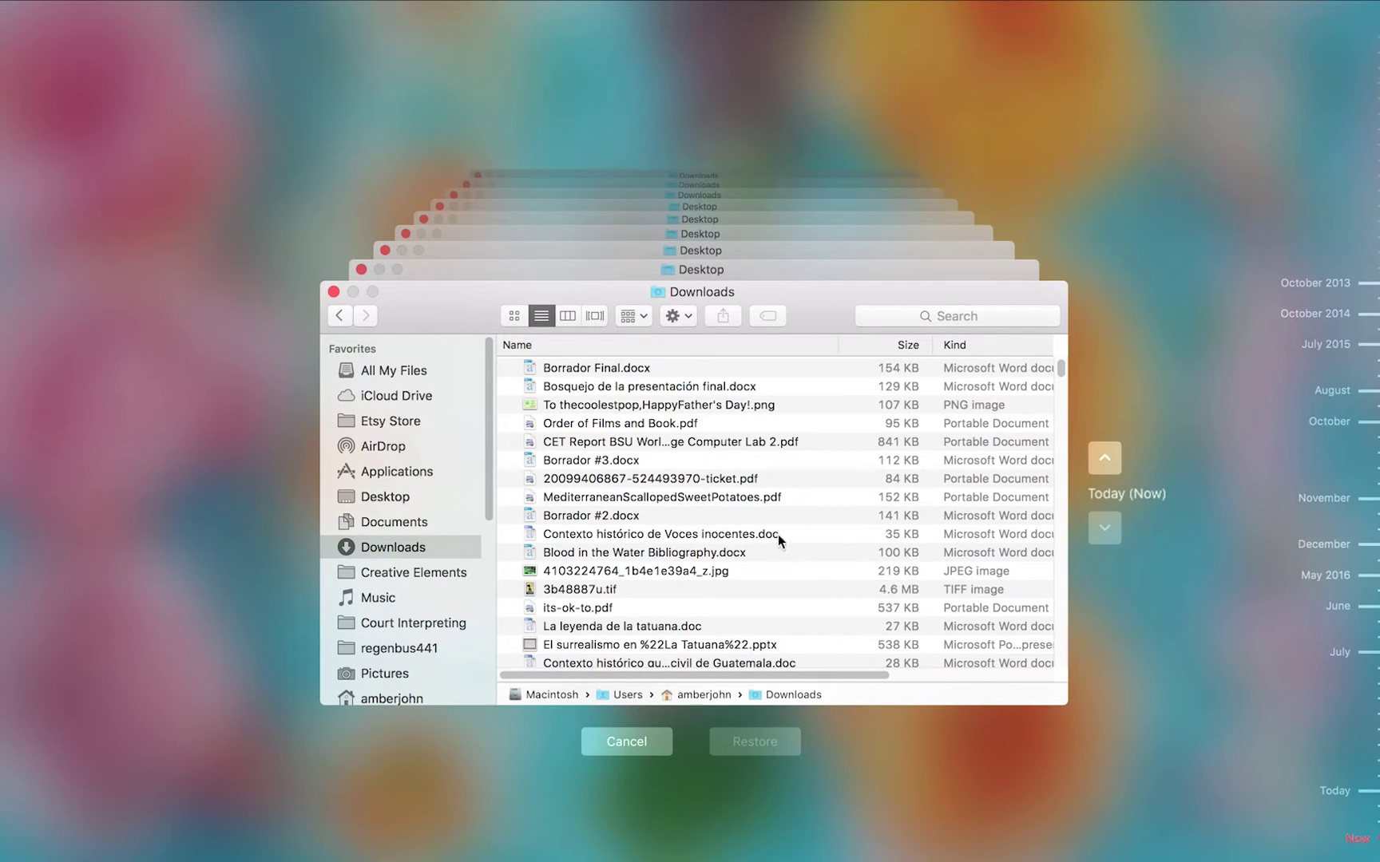
- Go back to the 7/3/16, 1:39 PM backup and restore MediterraneanScallopedSweetPotatoes.pdf
left_click(1106, 460)
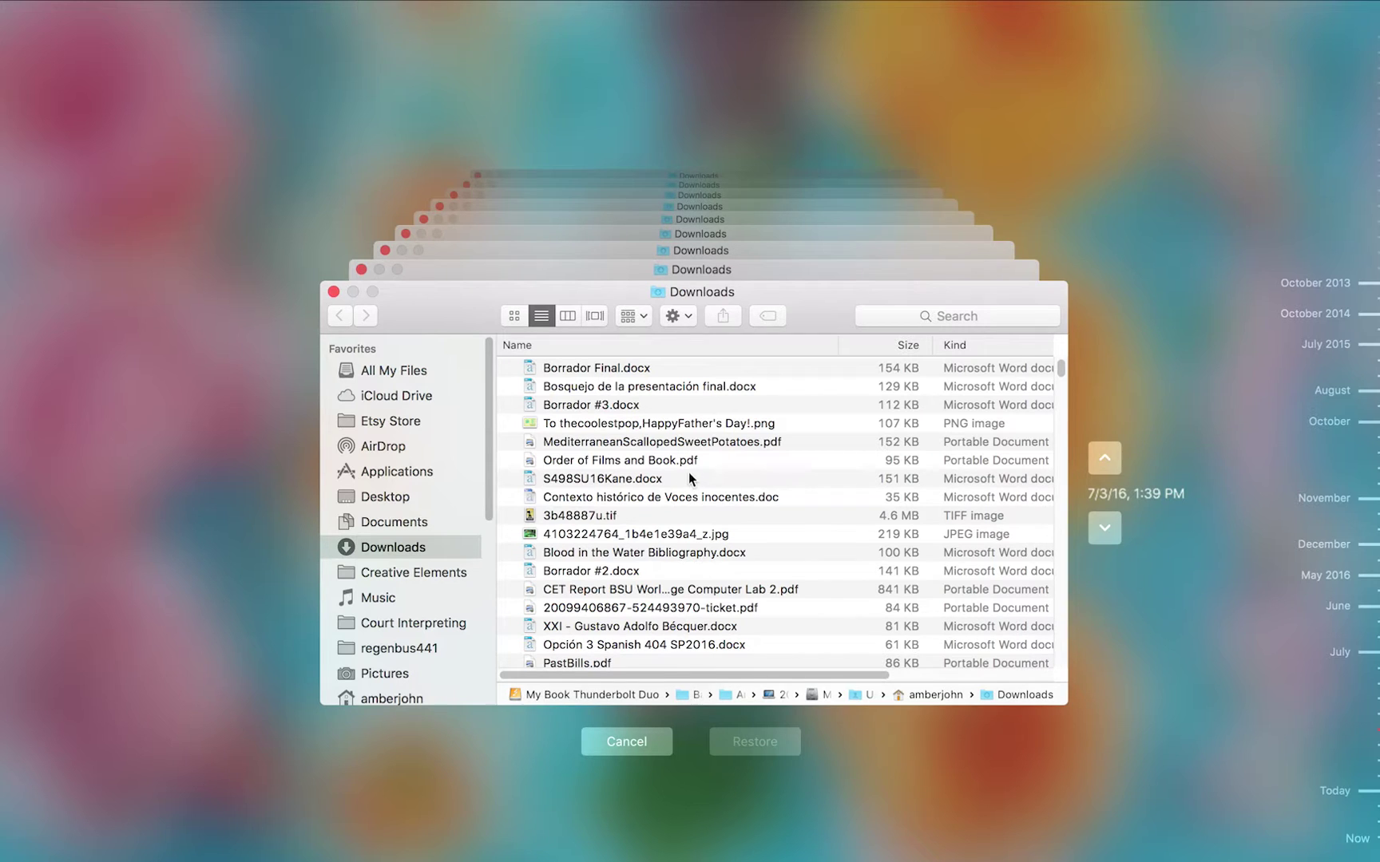
left_click(644, 443)
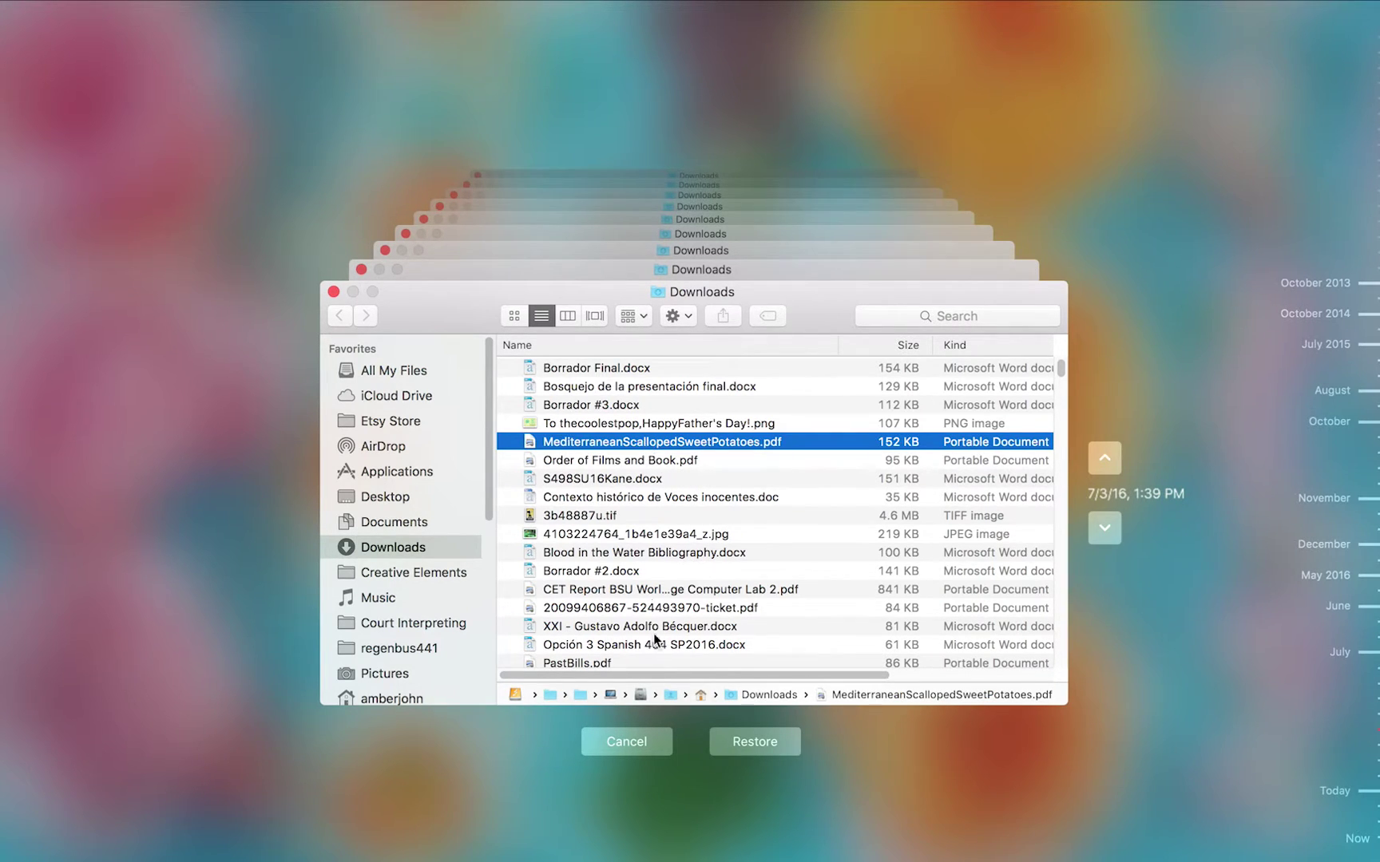
left_click(755, 742)
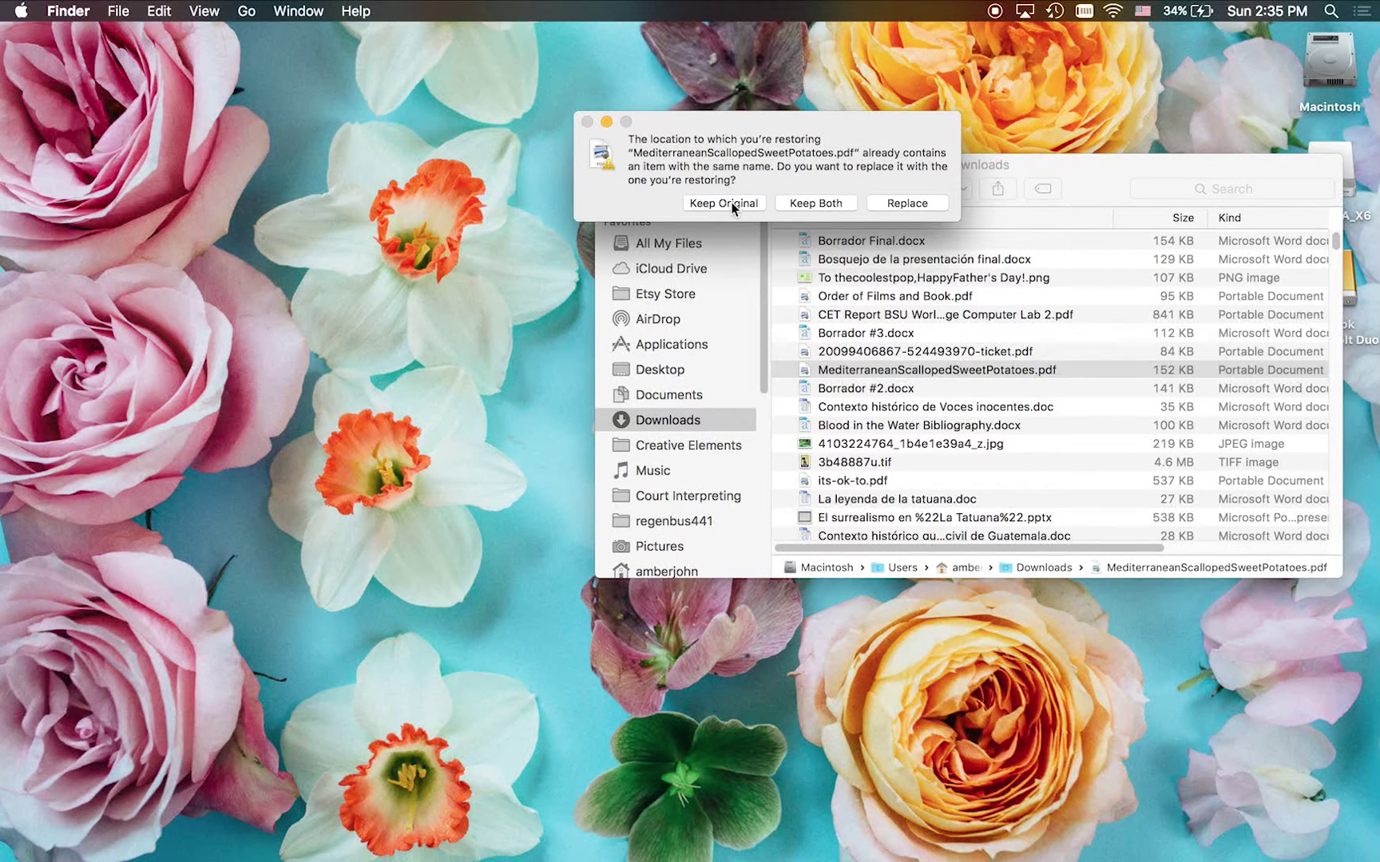
- Replace the existing Downloads PDF with the restored copy and close the Downloads window
left_click(903, 196)
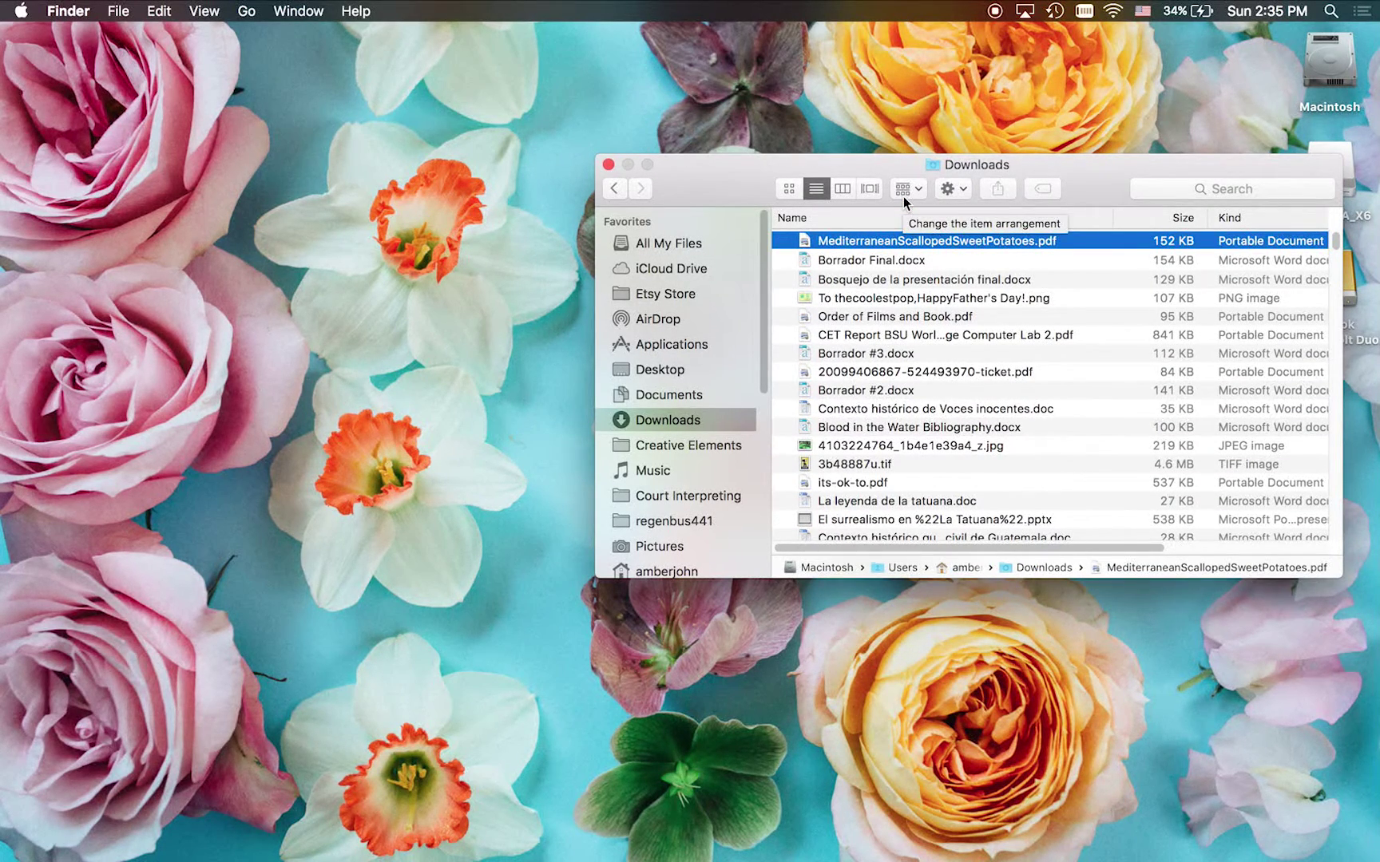
left_click(608, 165)
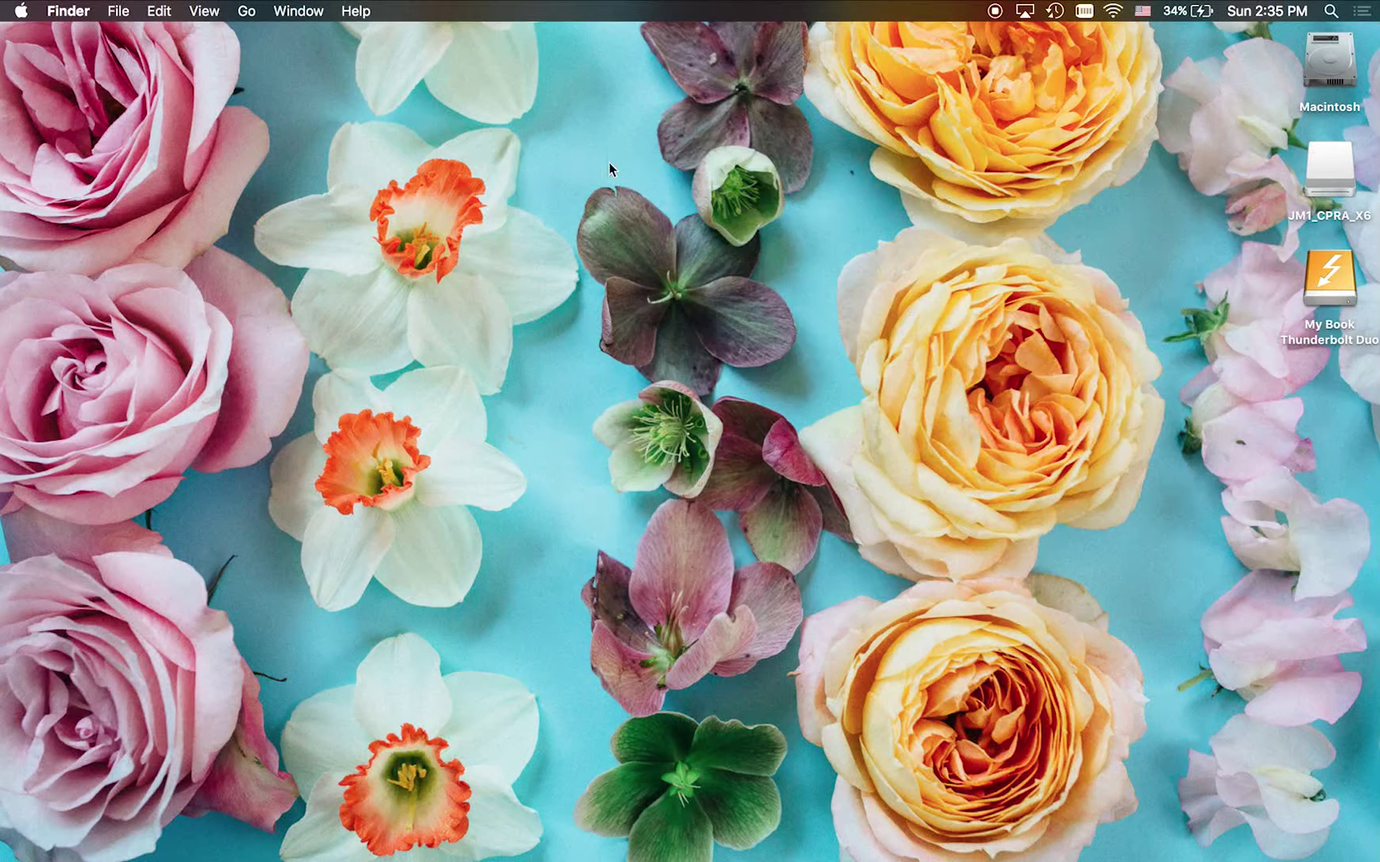
- Enter Time Machine from the menu-bar icon and show the Downloads folder
left_click(1056, 12)
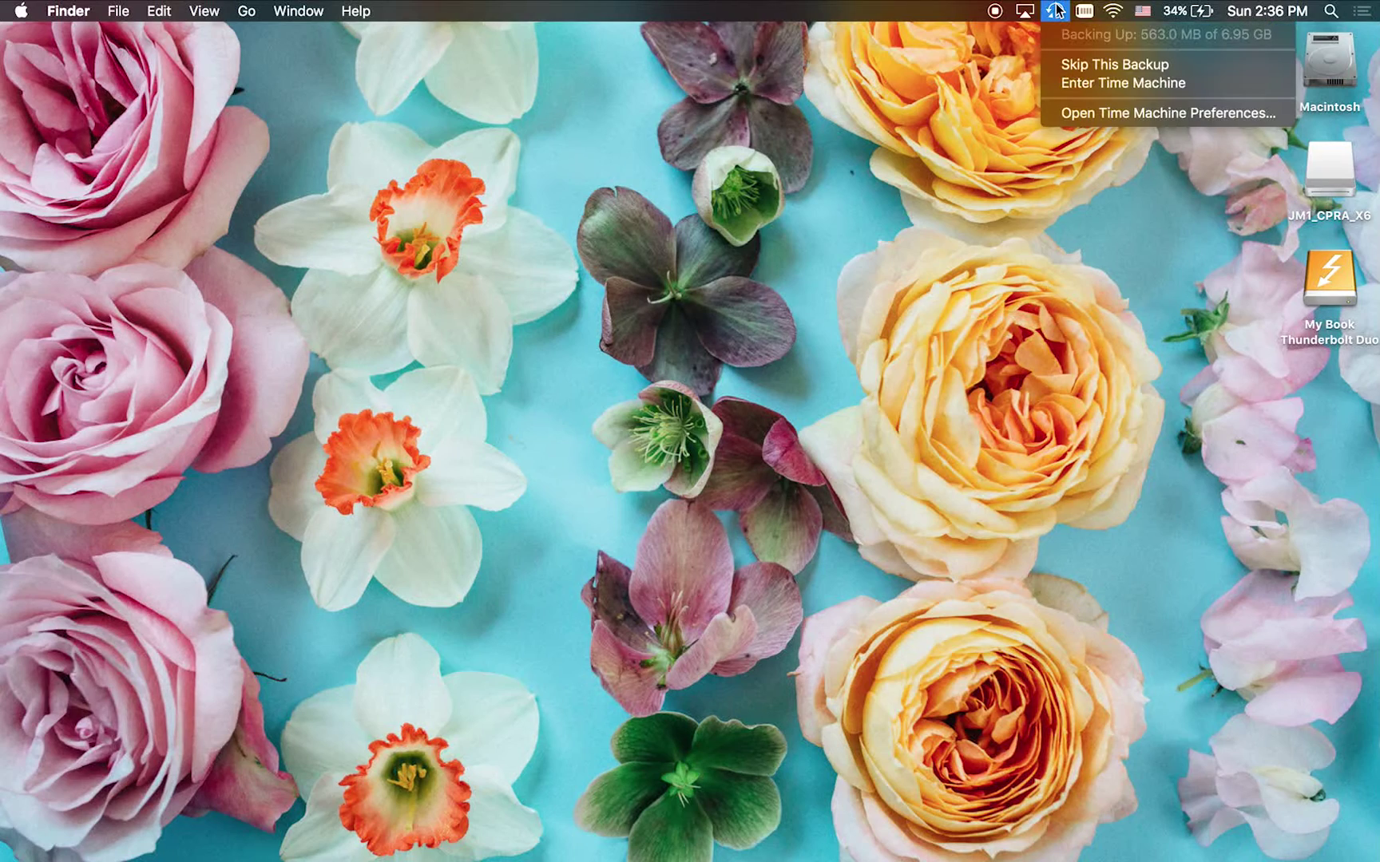
left_click(1071, 79)
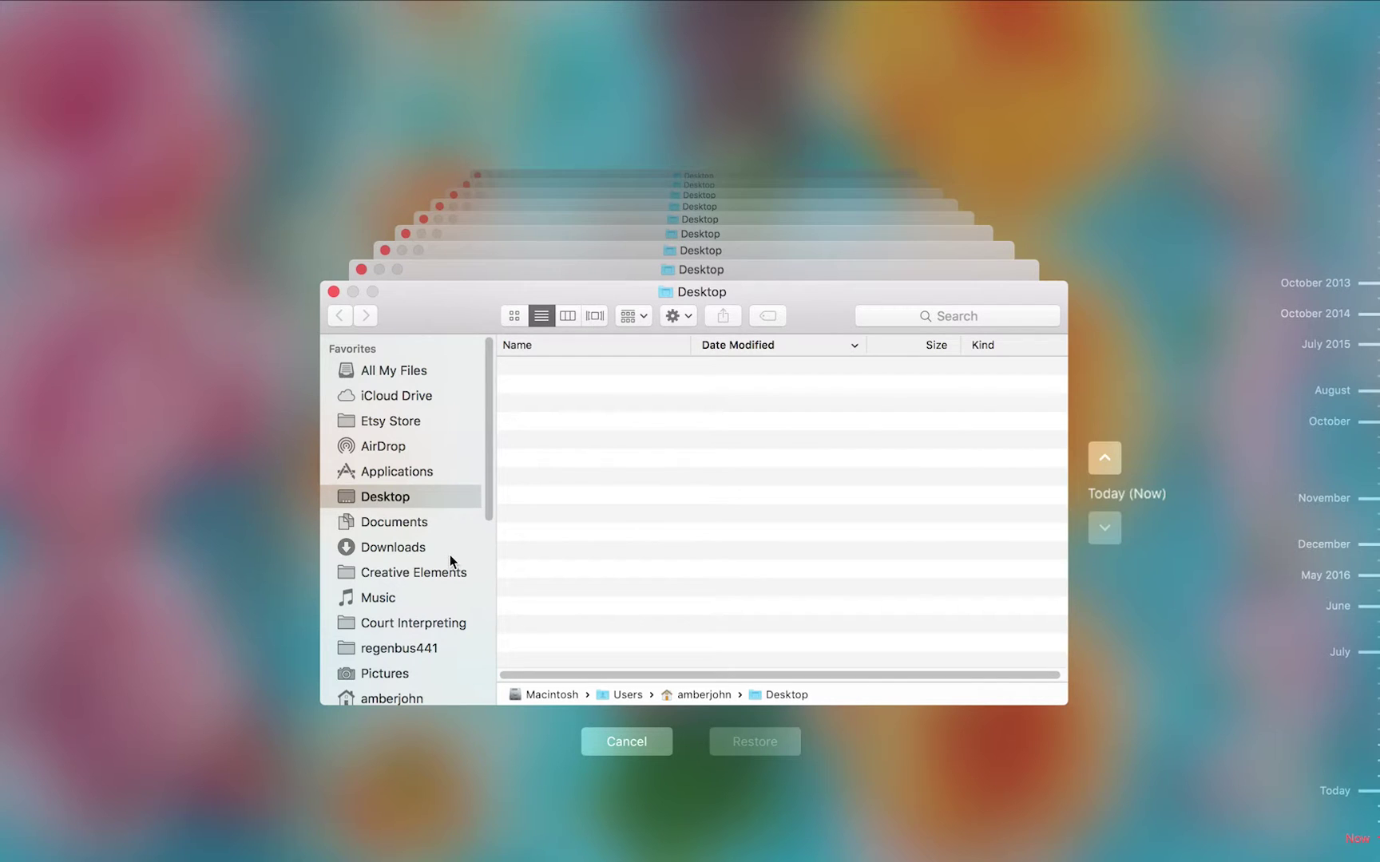
scroll(449, 559, "down", 3)
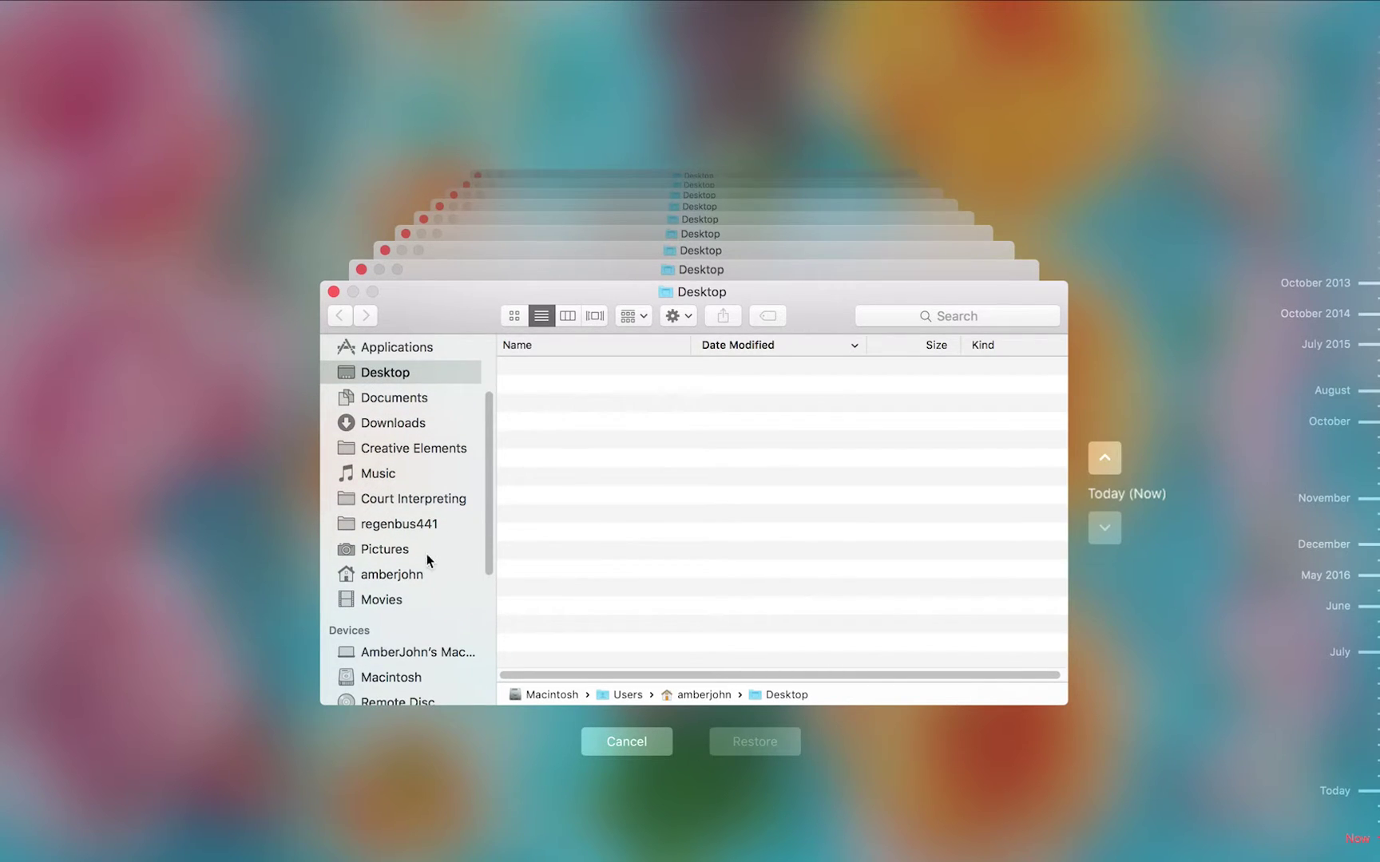
scroll(383, 463, "up", 2)
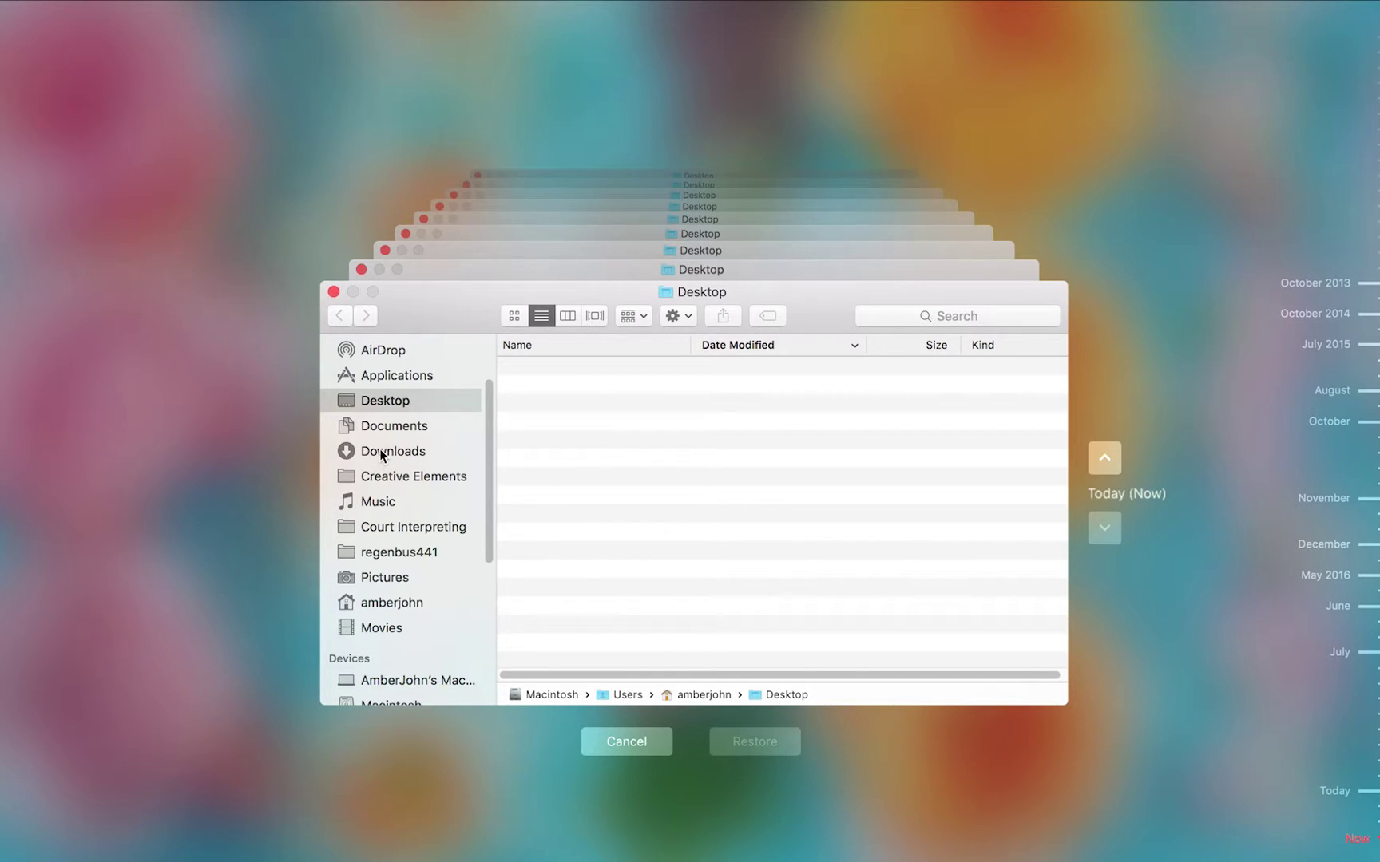
left_click(379, 449)
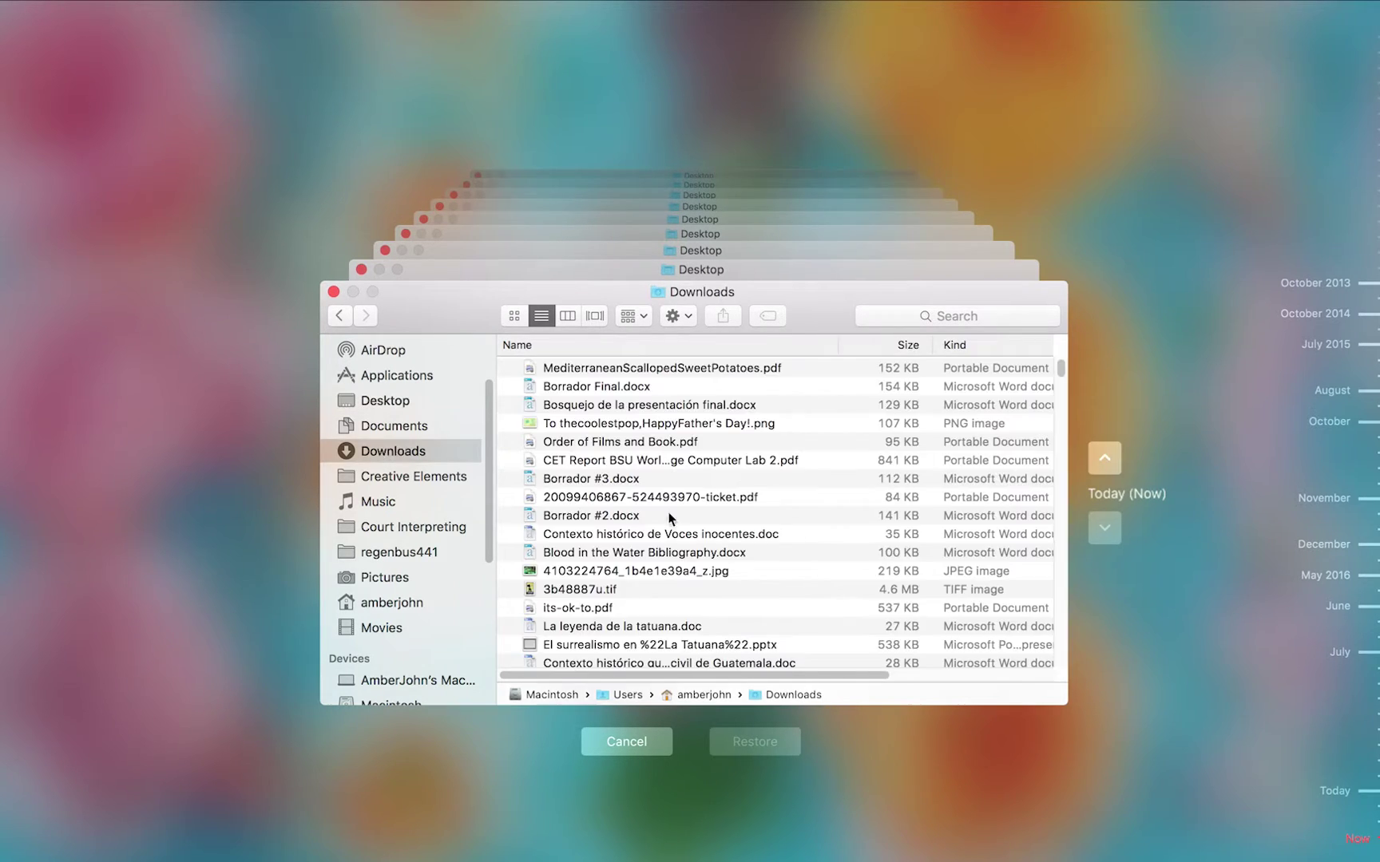
- From the 6/19/16, 8:14 AM backup, restore Blood in the Water Bibliography.docx, Order of Films and Book.pdf and MediterraneanScallopedSweetPotatoes.pdf
left_click(1110, 460)
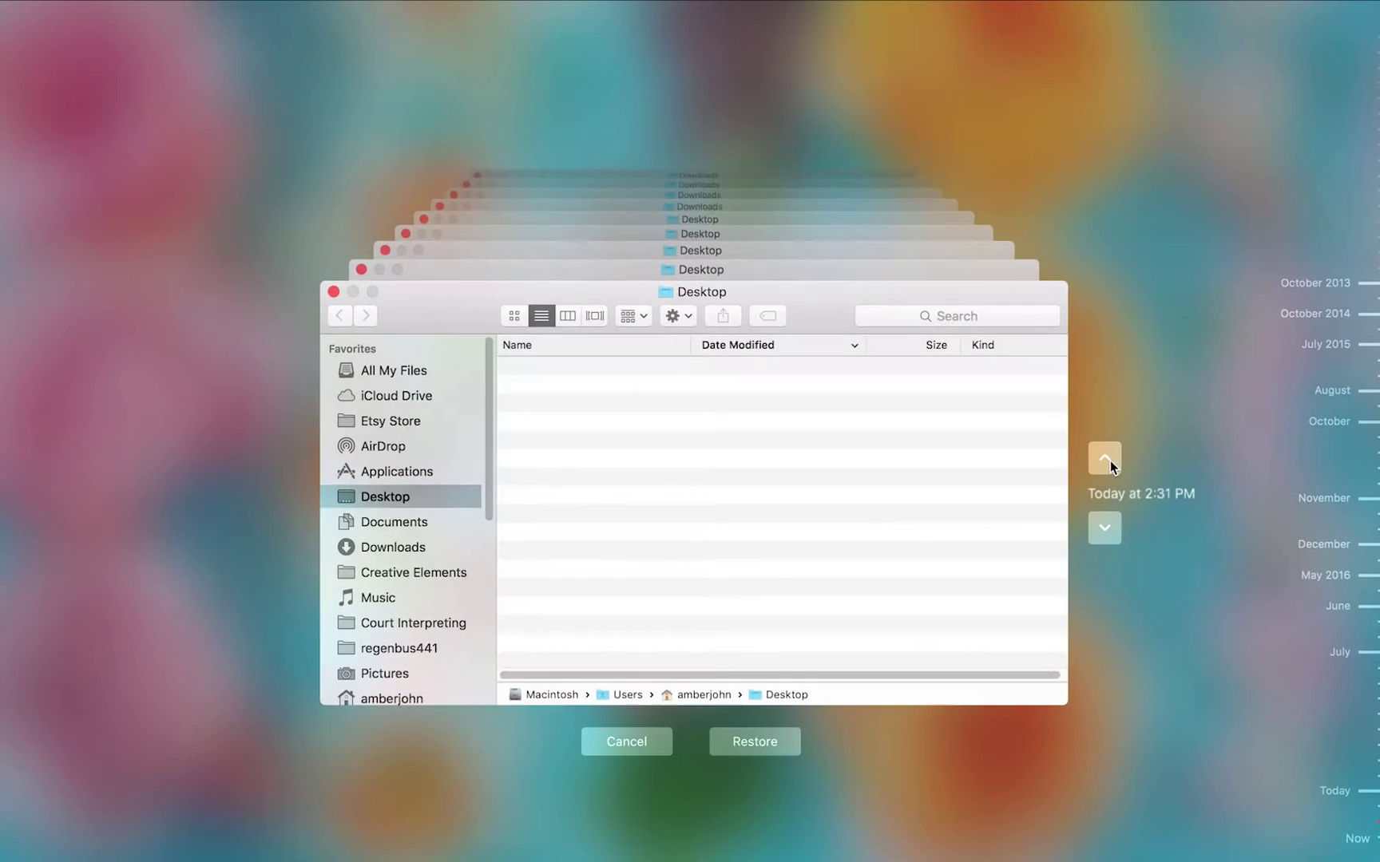
left_click(1110, 460)
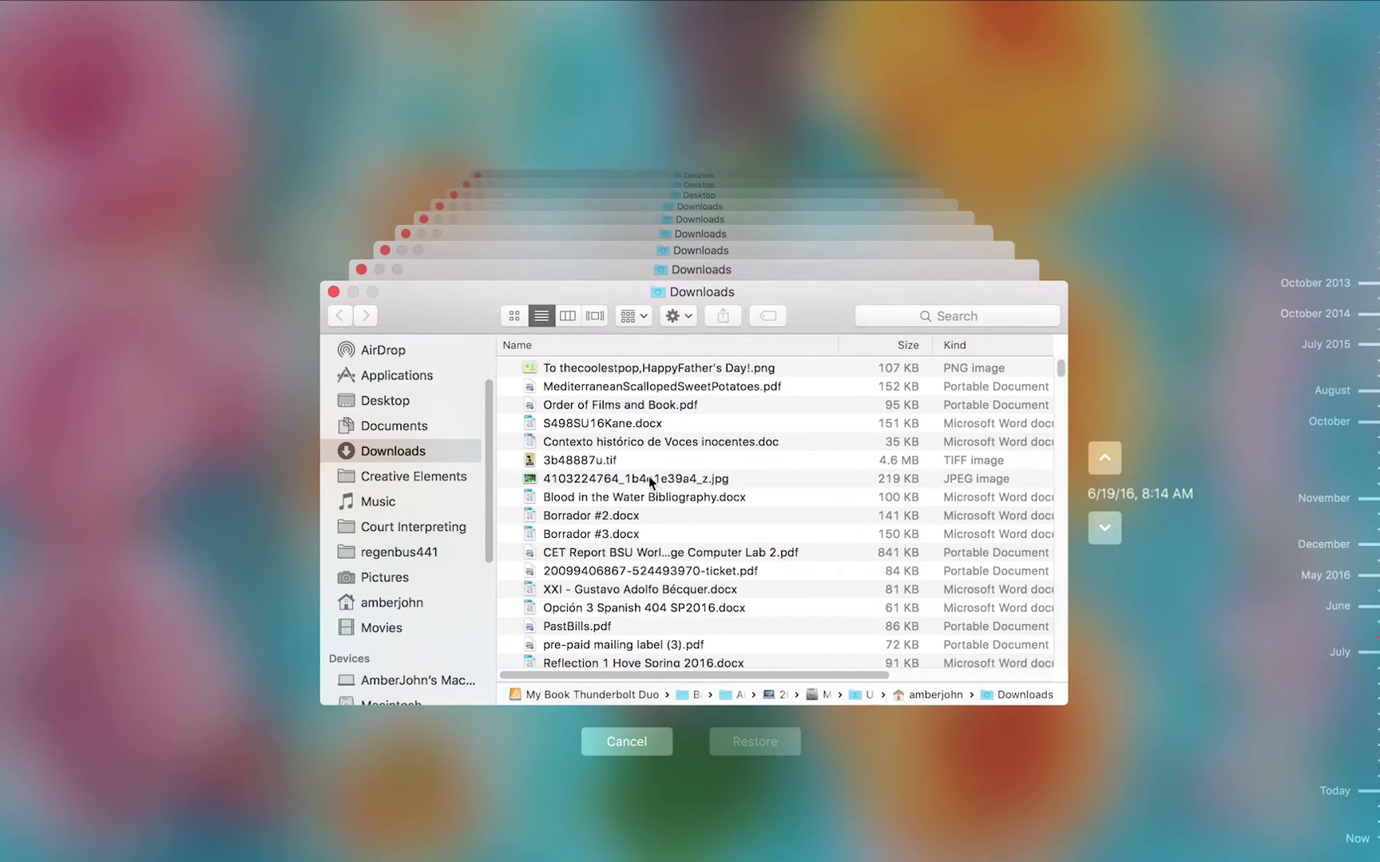
left_click(604, 495, "super")
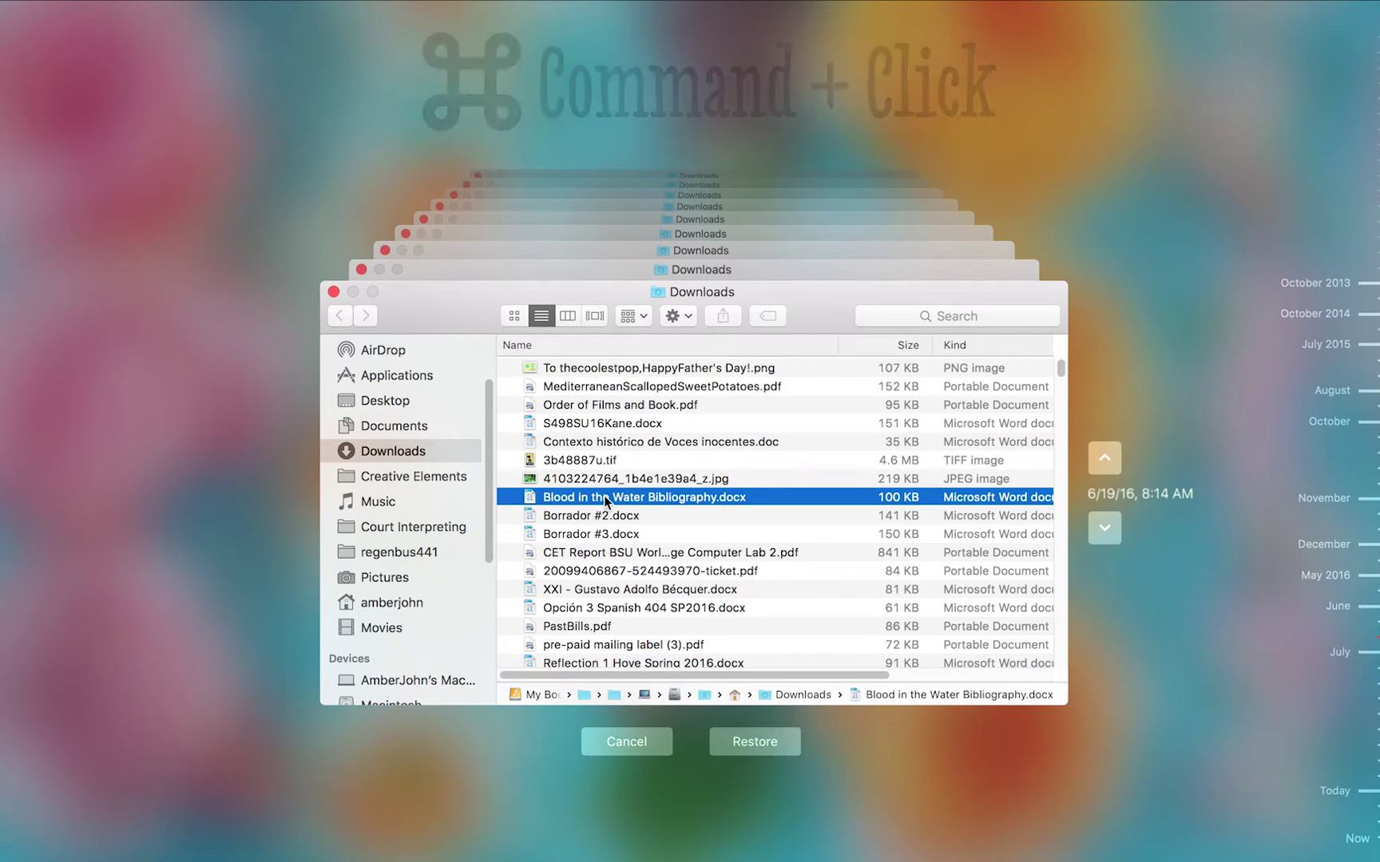
left_click(604, 405, "super")
left_click(600, 387, "super")
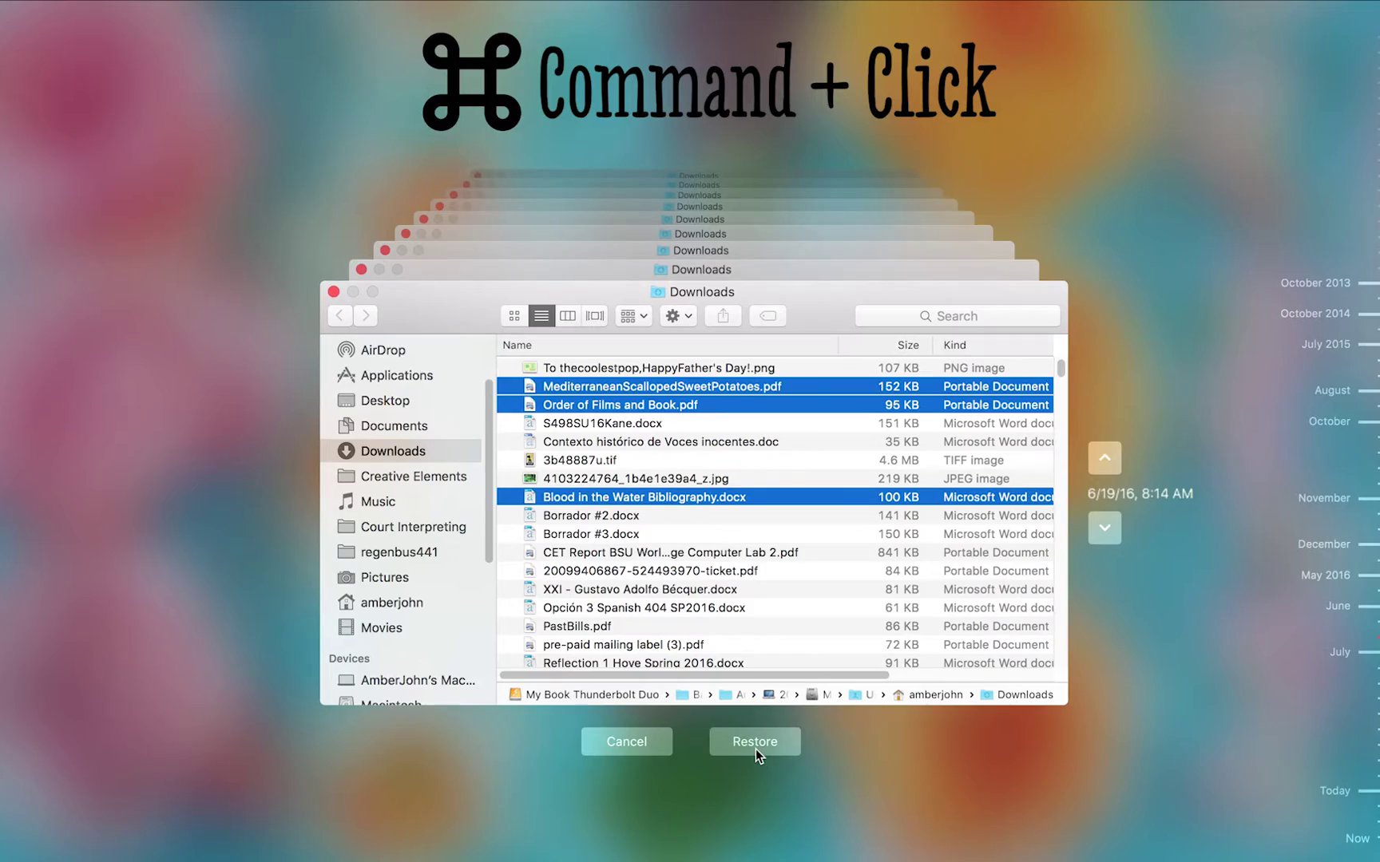
left_click(625, 743)
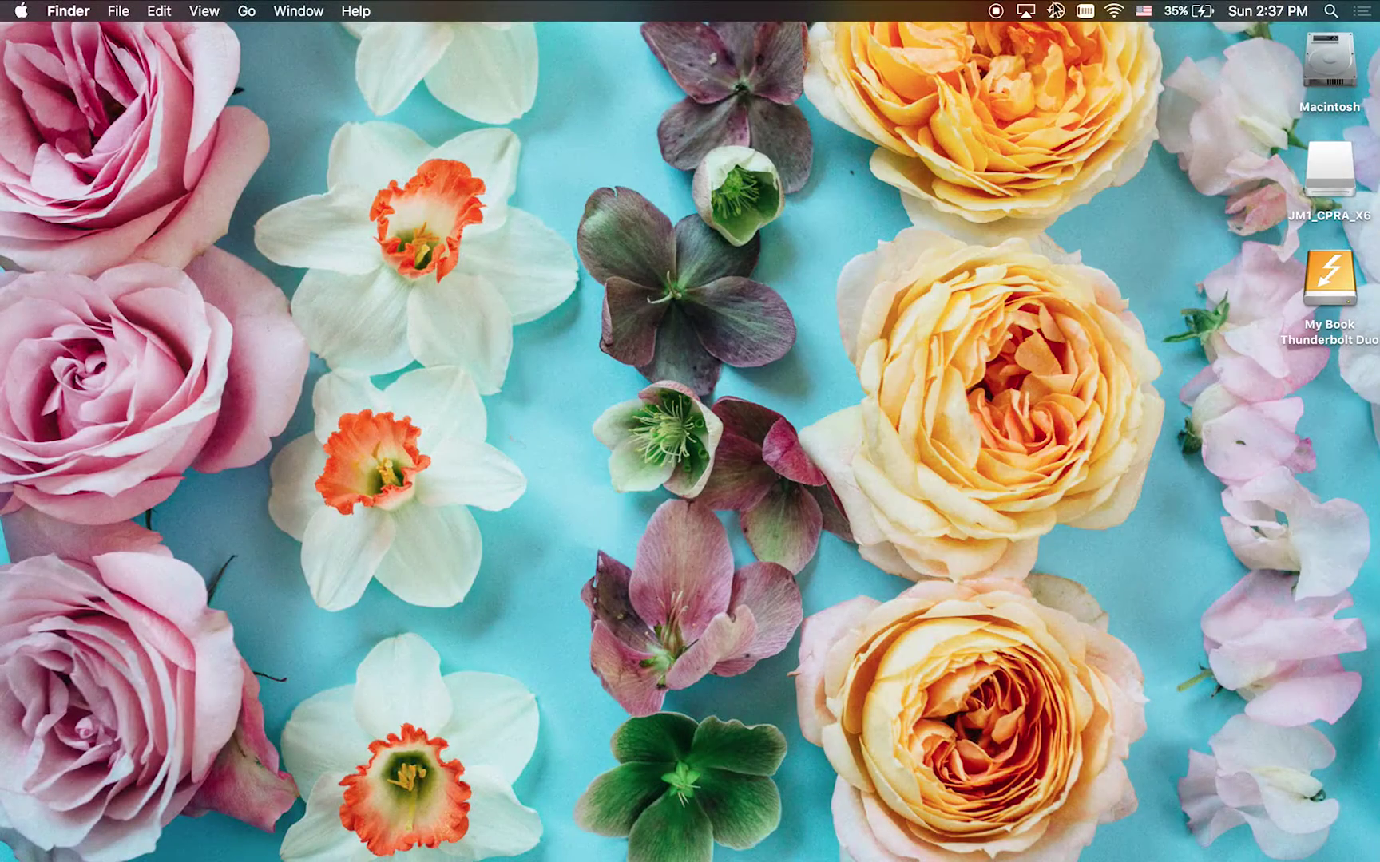
- Check the Time Machine menu for backup progress (563.0 MB of 6.95 GB)
left_click(1056, 9)
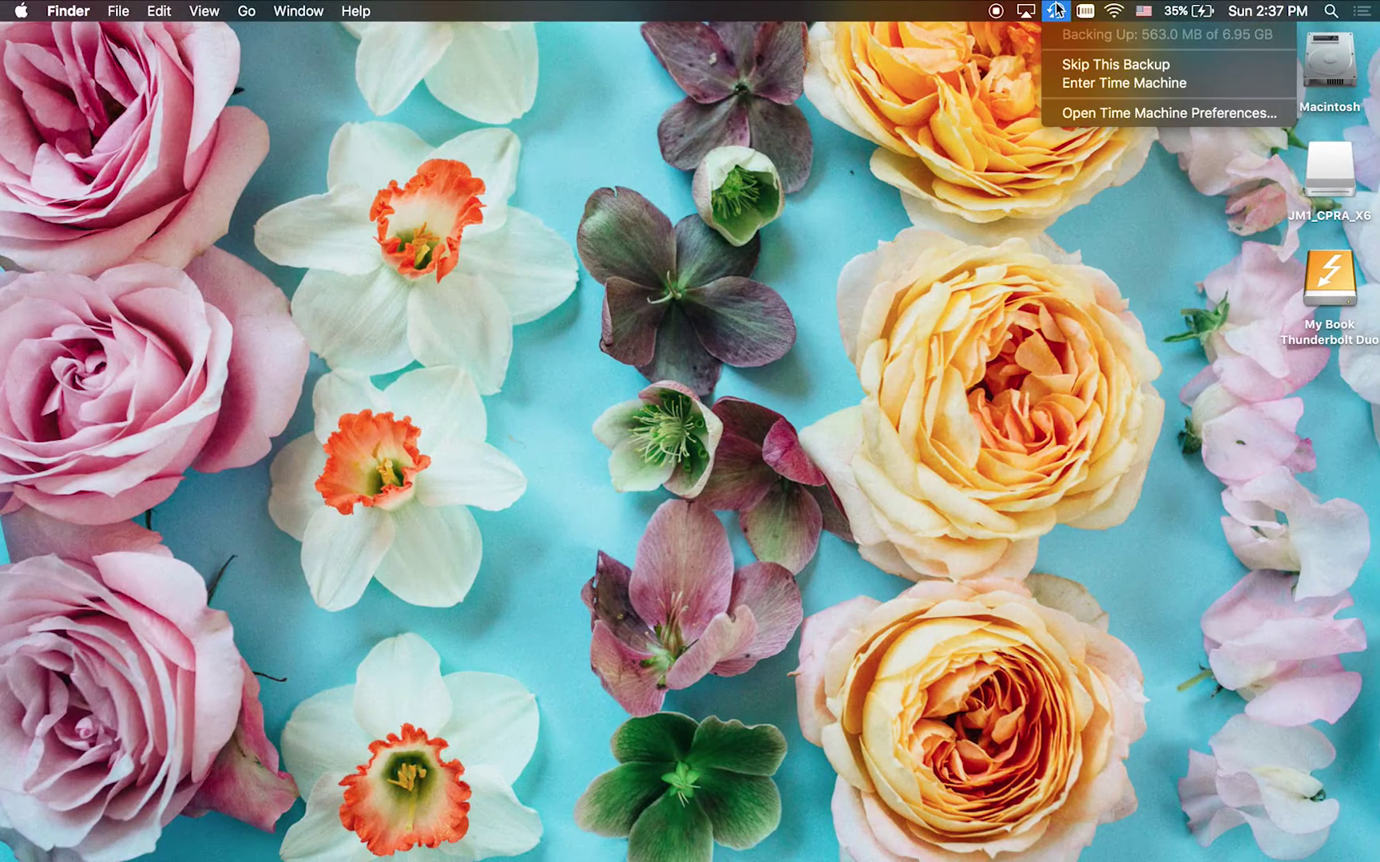